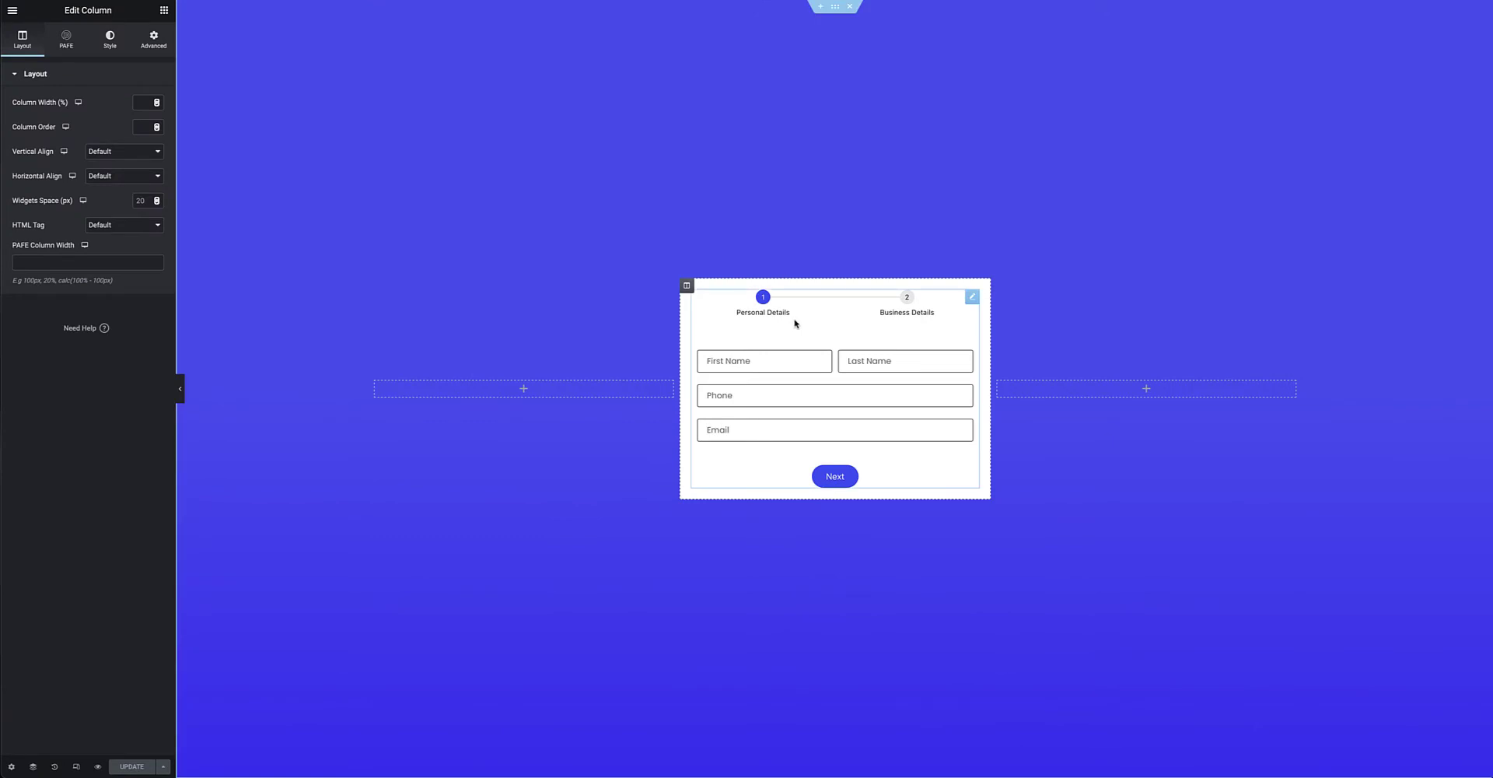
Open the multi-step form widget's settings and expand its PAFE Form Abandonment section.
left_click(972, 299)
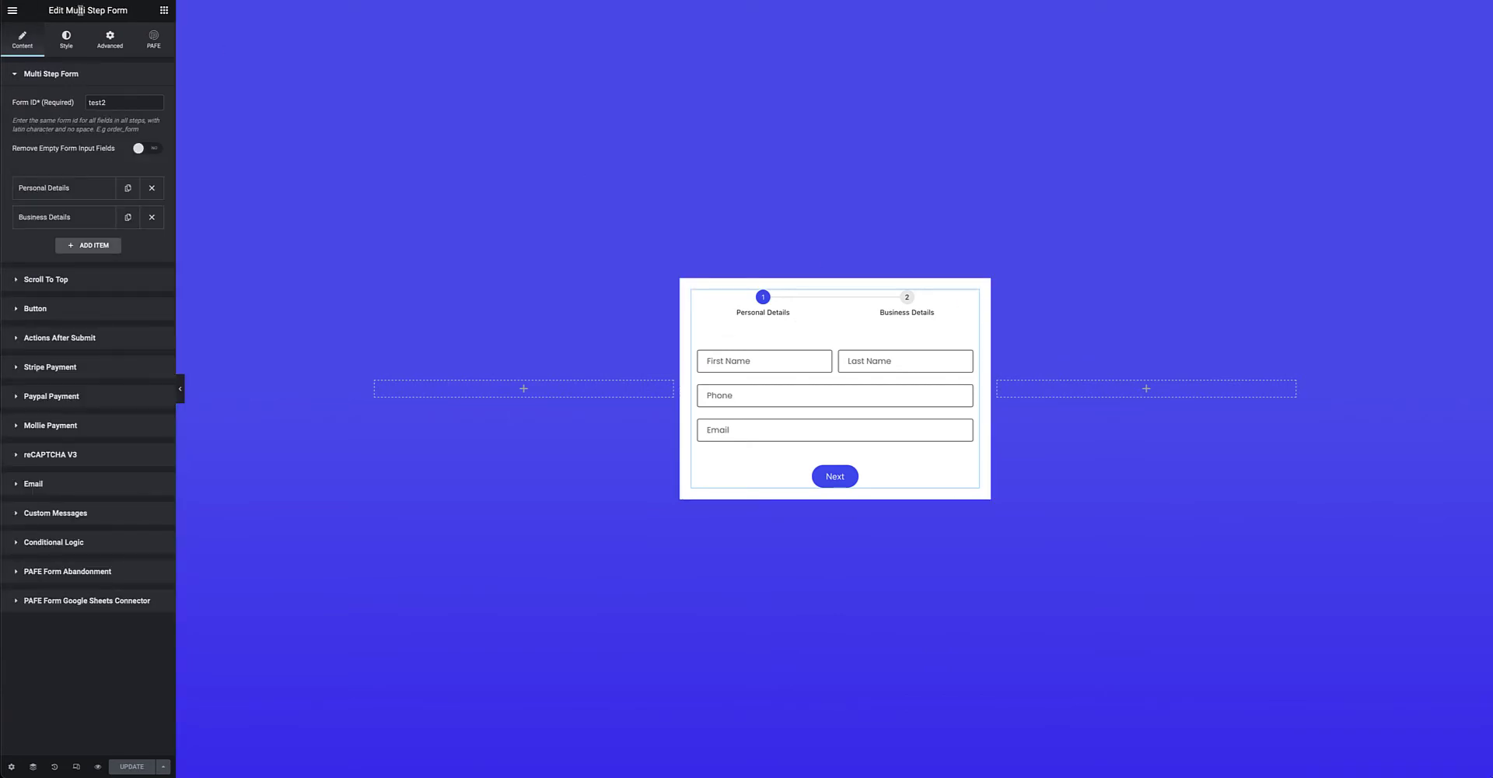
left_click(29, 574)
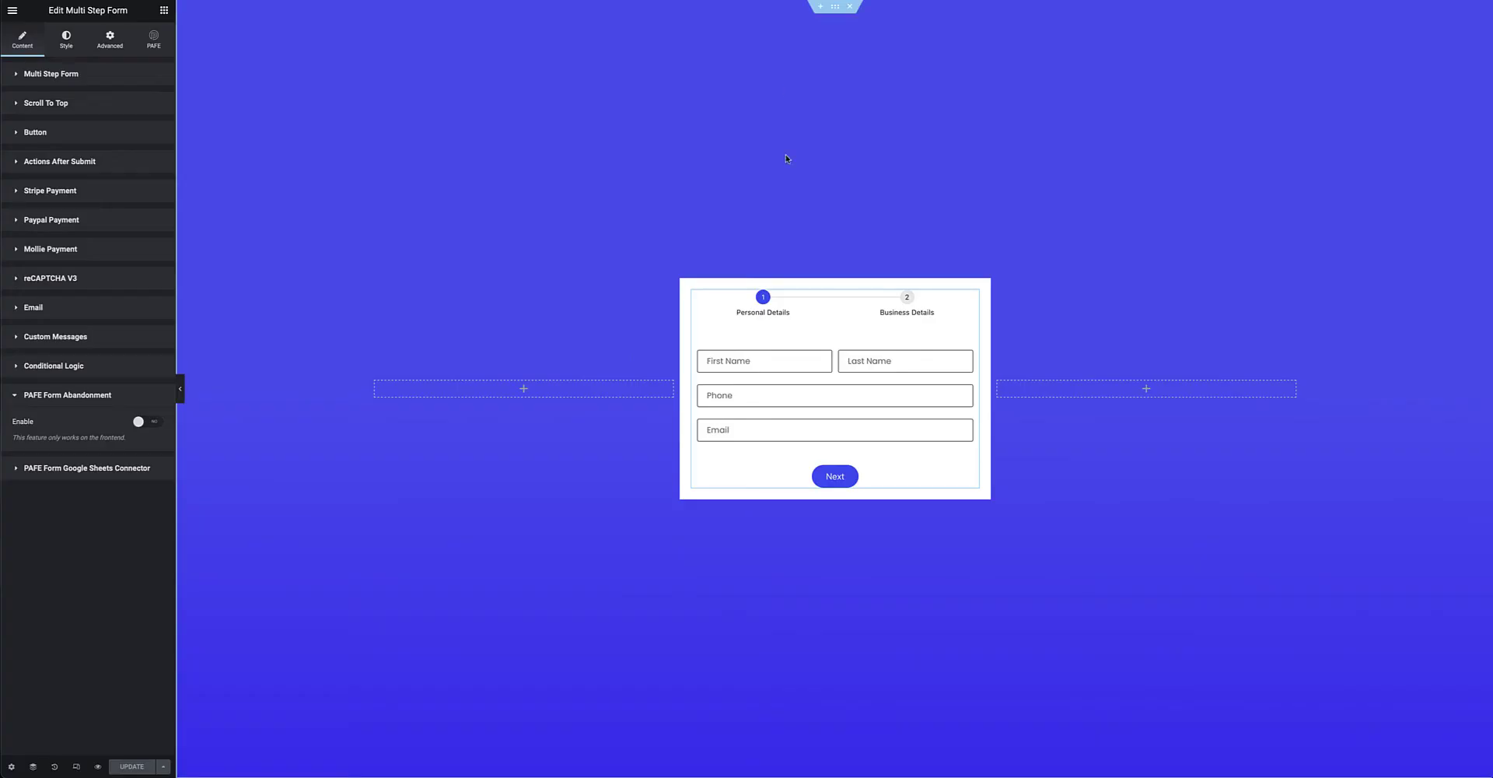
Confirm the Form Abandonment extension is enabled, then return to the multi-step form in Elementor.
mouse_move(974, 301)
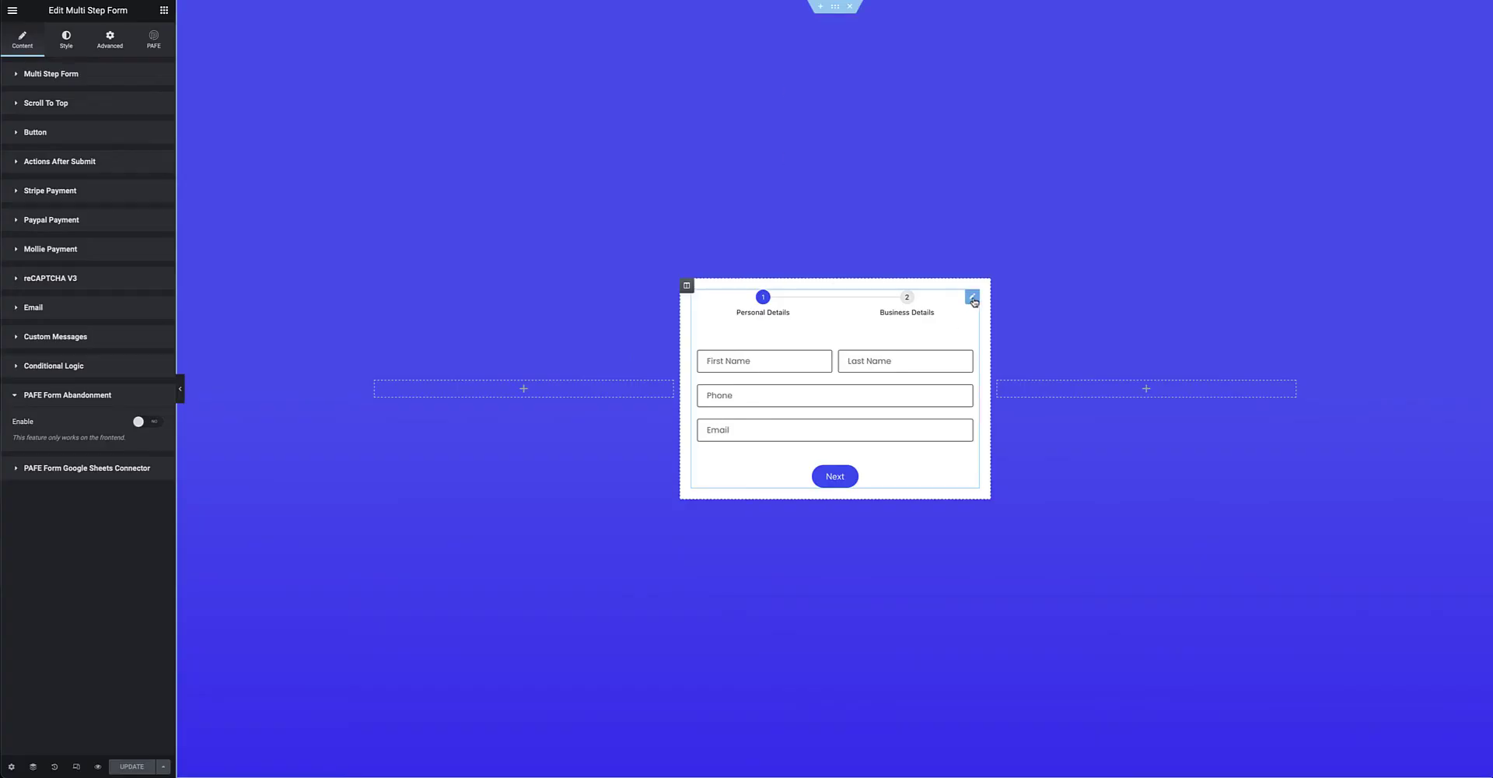
Switch on the PAFE Form Abandonment Enable toggle and update the page.
left_click(154, 422)
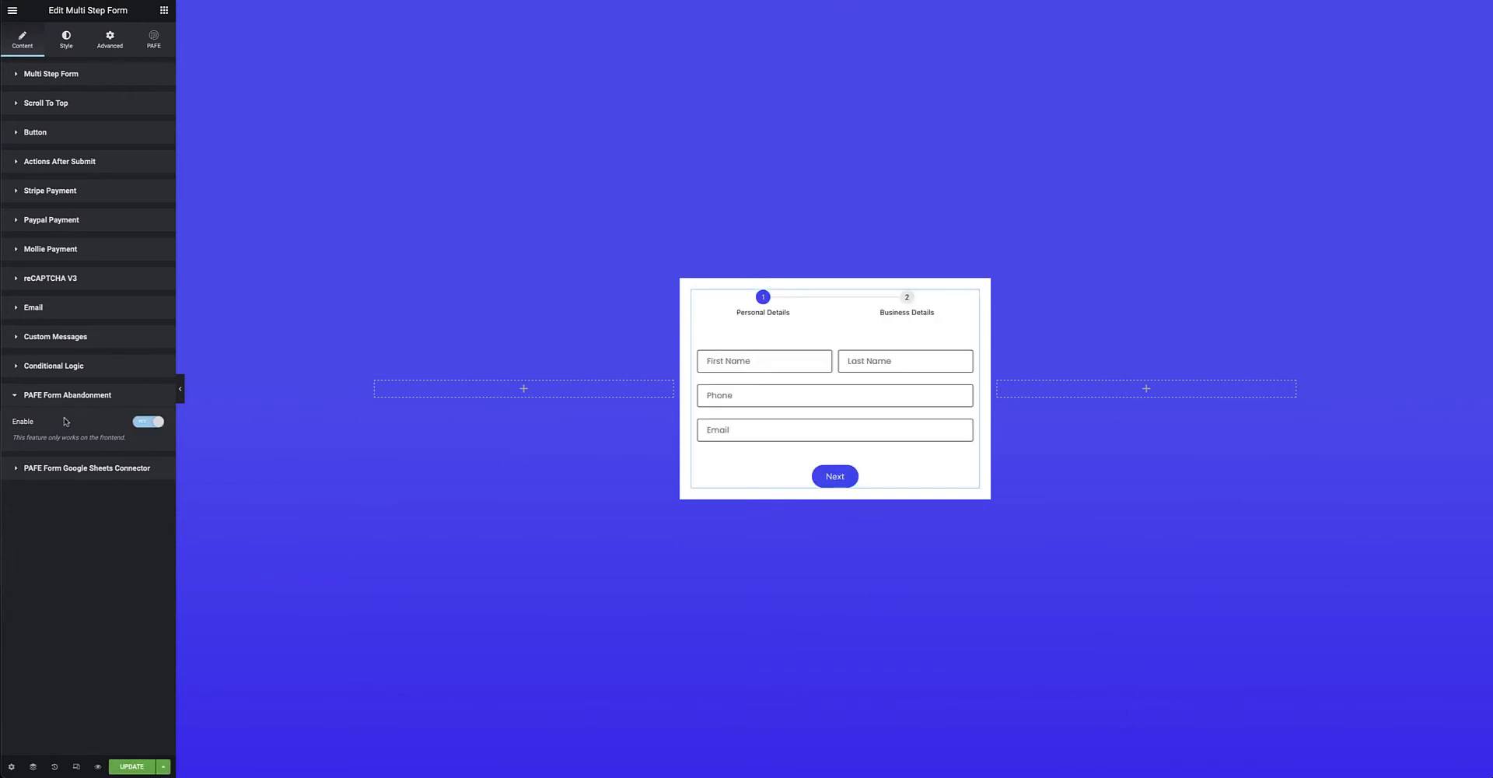
left_click(137, 767)
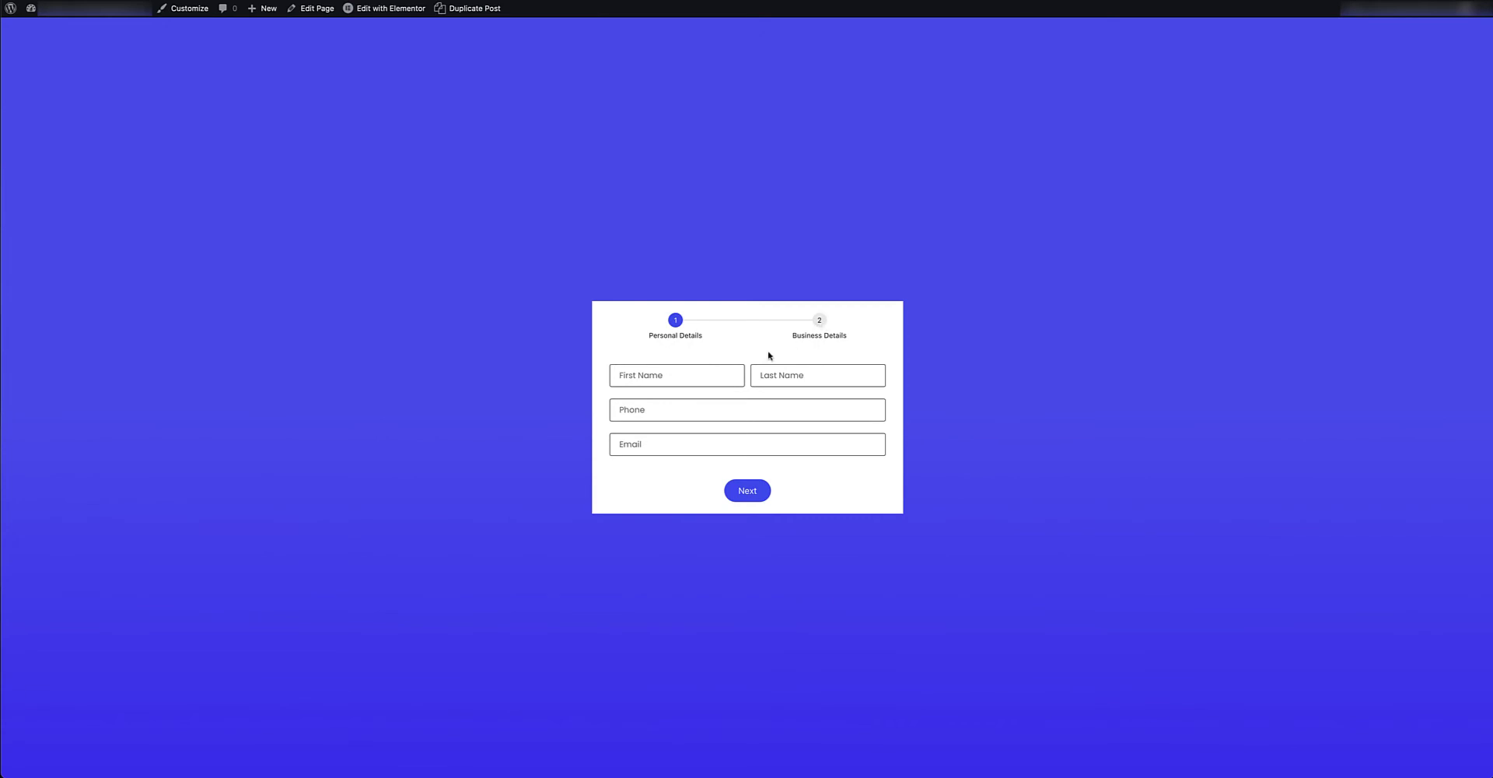
Enter a sample first and last name in the form's first step.
left_click(674, 376)
type("John")
key("Tab")
type("Doe")
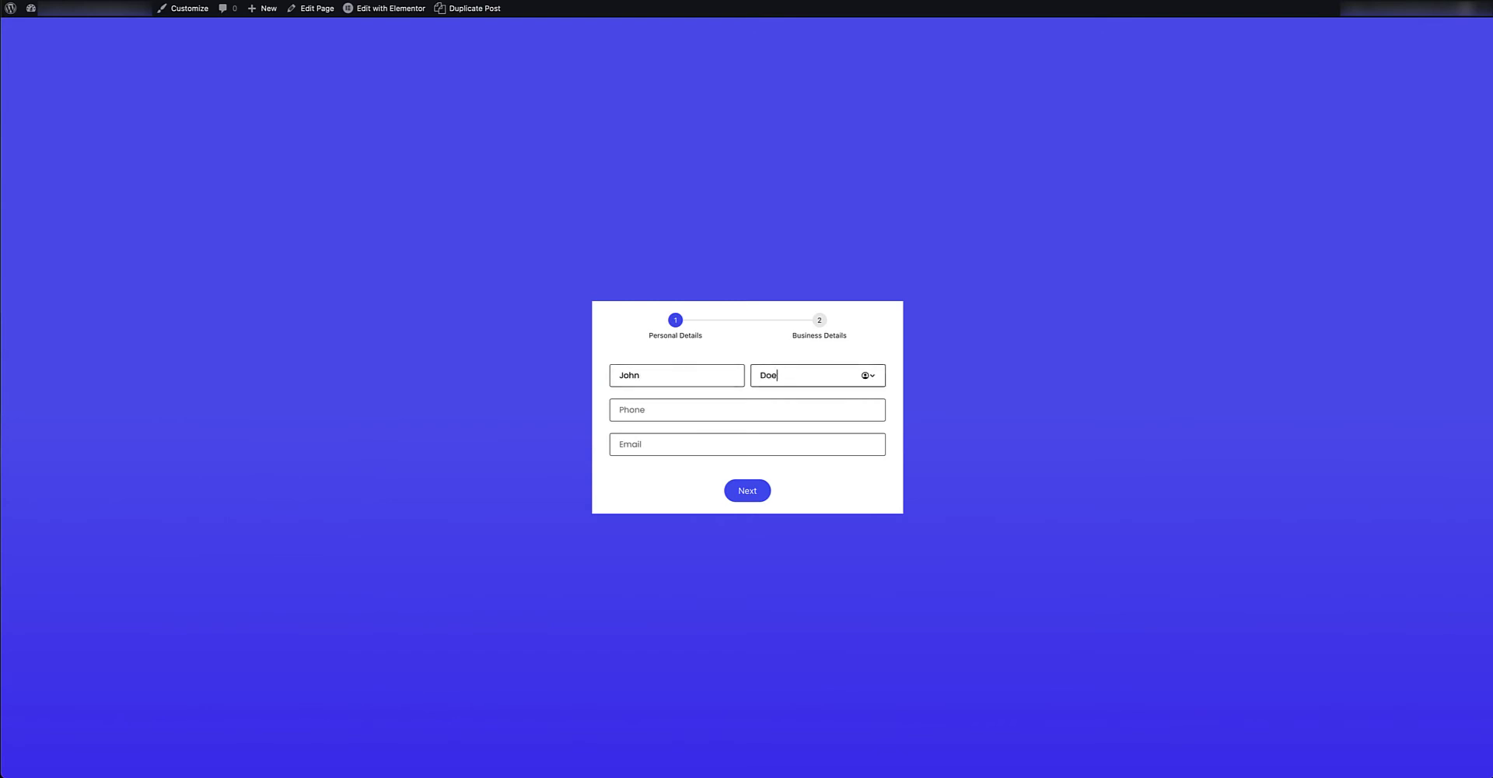
Add a sample phone number and e-mail address, then advance to Business Details.
left_click(641, 416)
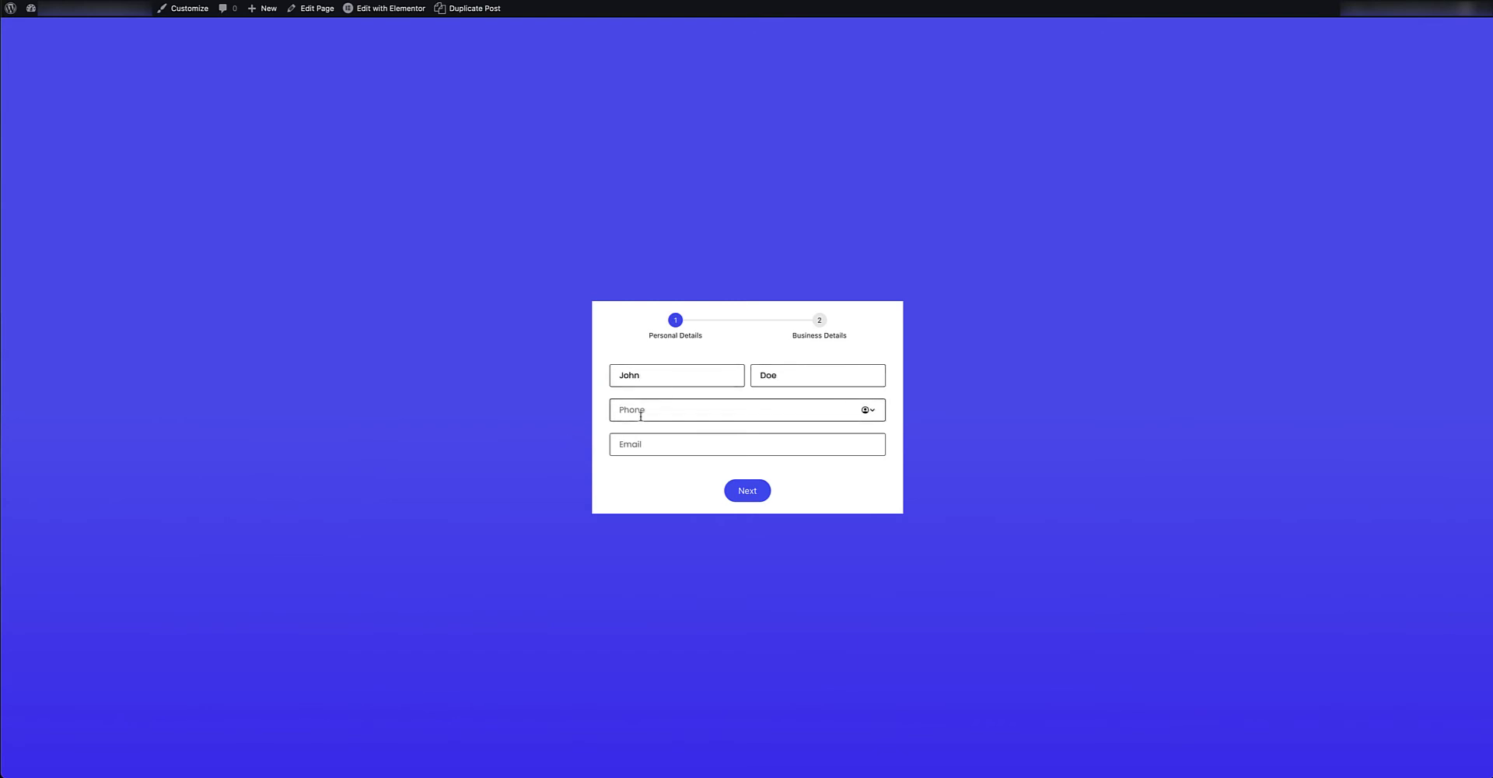
left_click(641, 443)
type("j")
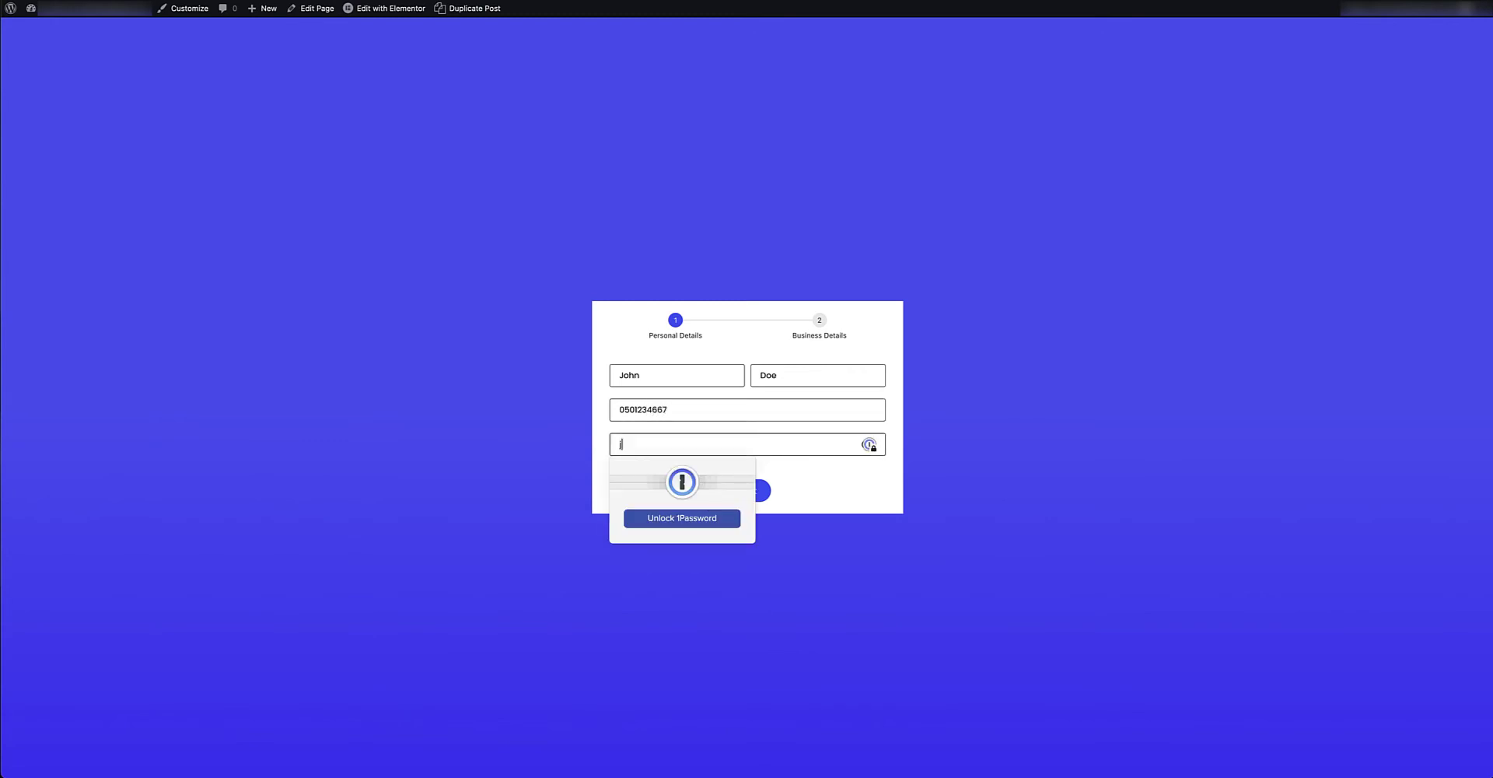
type("ohn@example.com")
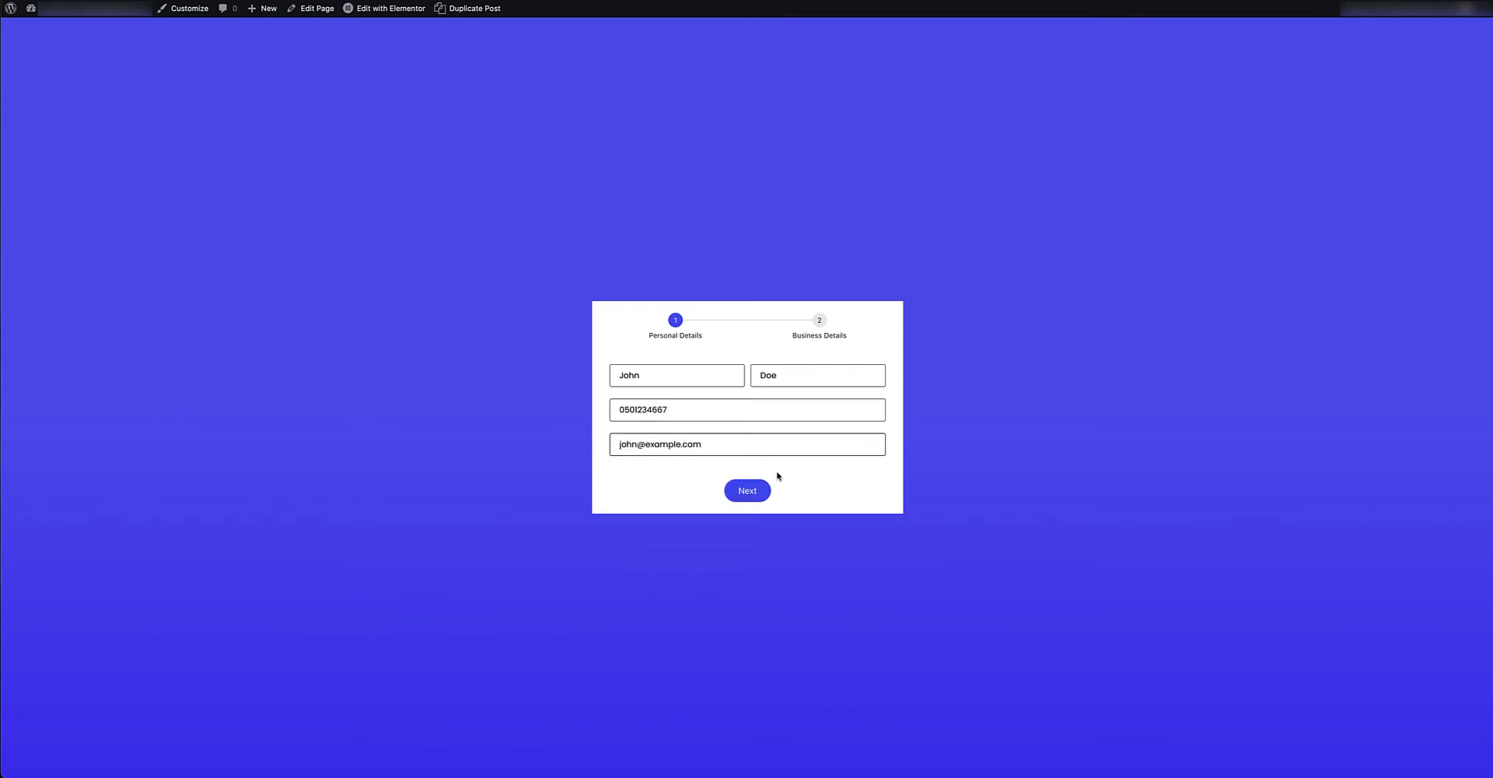
left_click(753, 488)
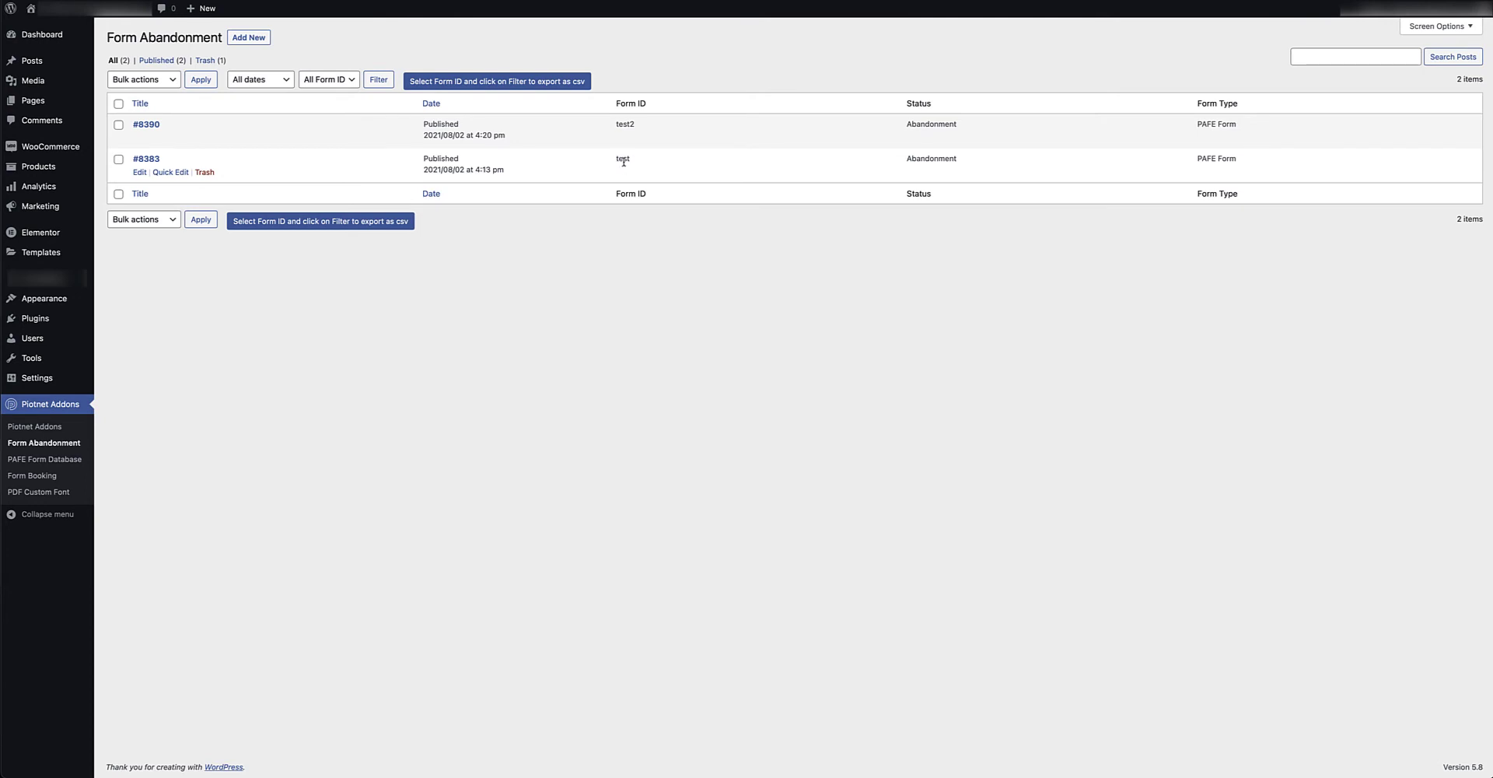
Match entry #8390's form ID test2 against the widget's Form ID and note its Abandonment status.
left_click_drag(634, 161, 622, 126)
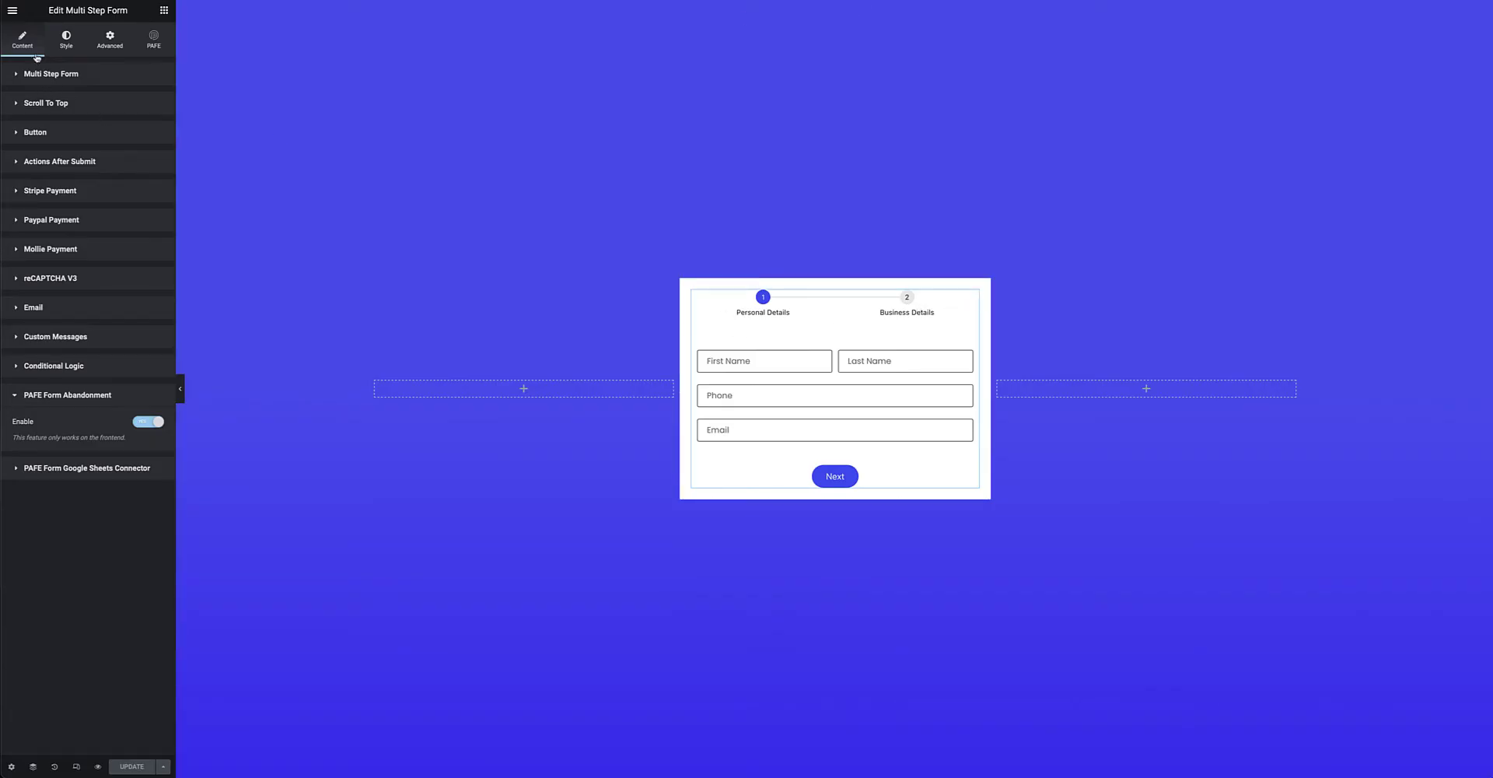
left_click(52, 74)
double_click(97, 102)
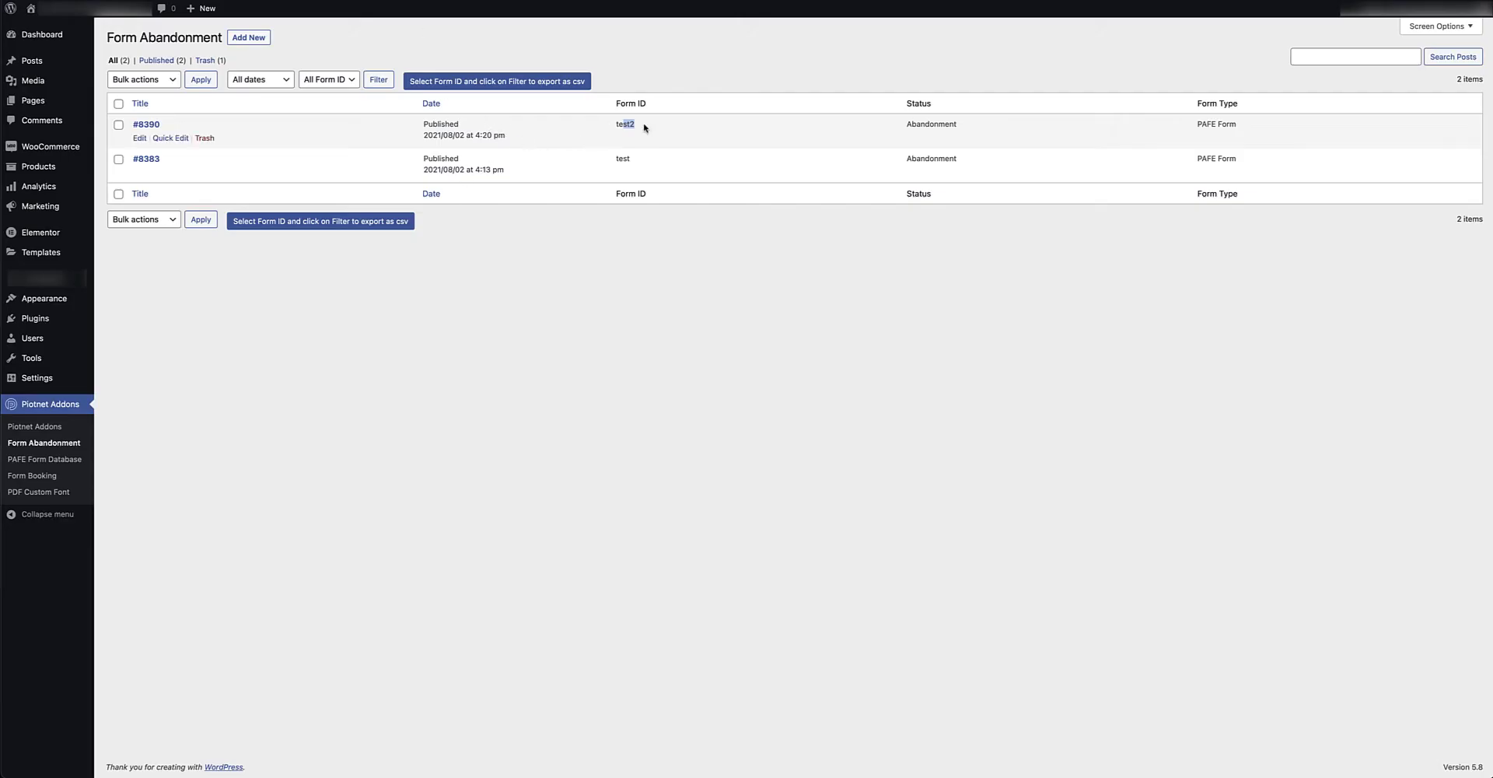
double_click(622, 124)
left_click_drag(961, 125, 902, 126)
left_click(148, 125)
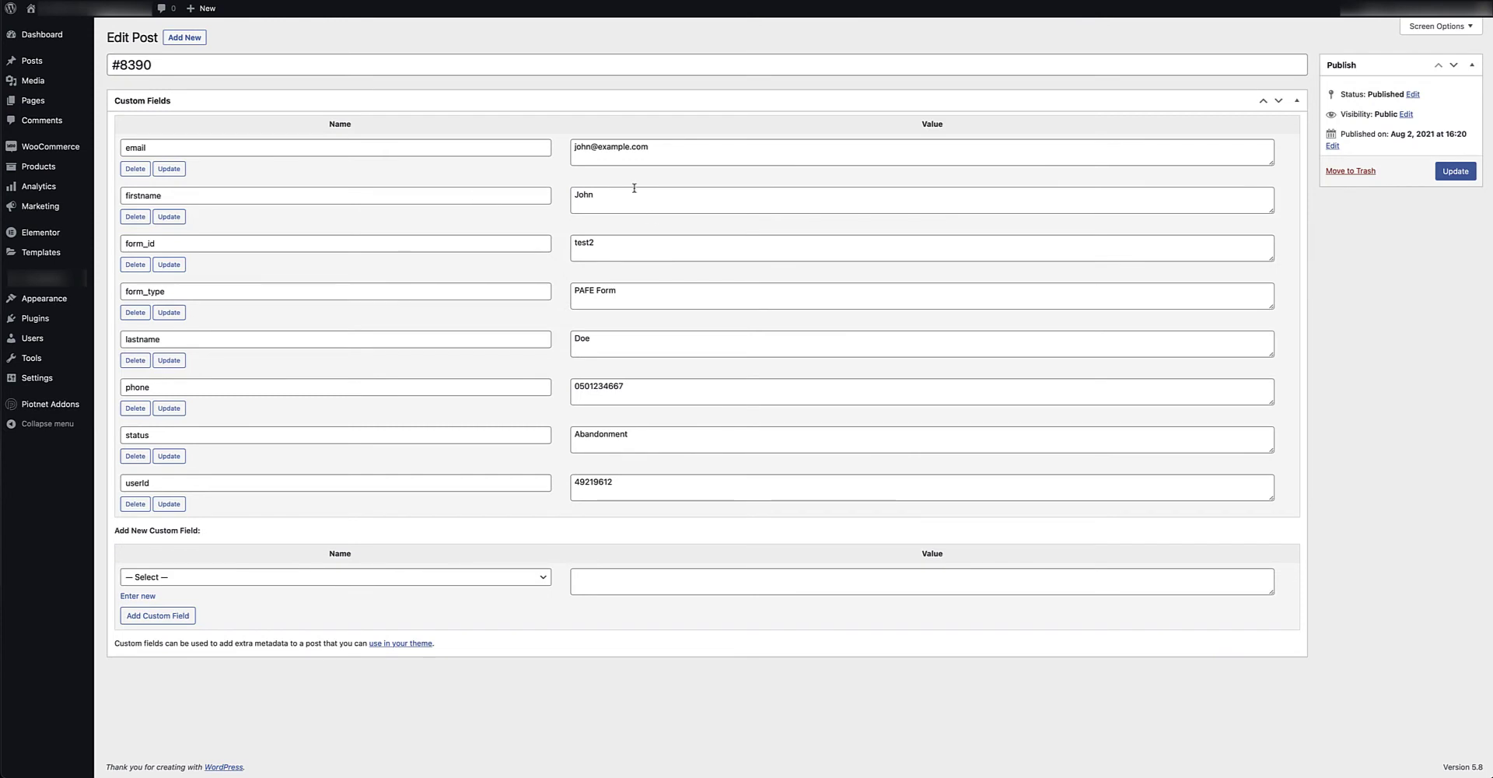
left_click_drag(647, 150, 558, 152)
left_click(586, 205)
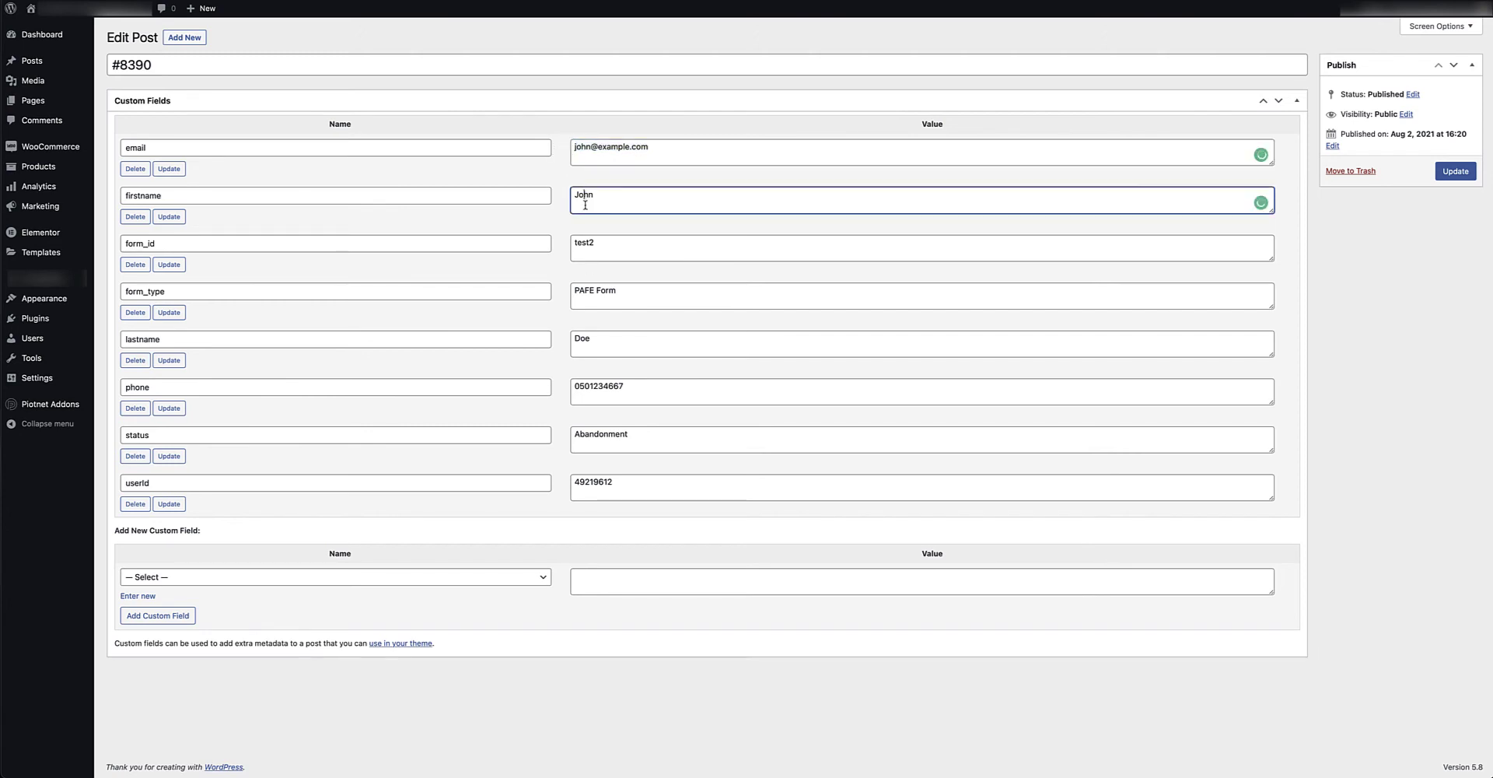
left_click(586, 339)
double_click(615, 386)
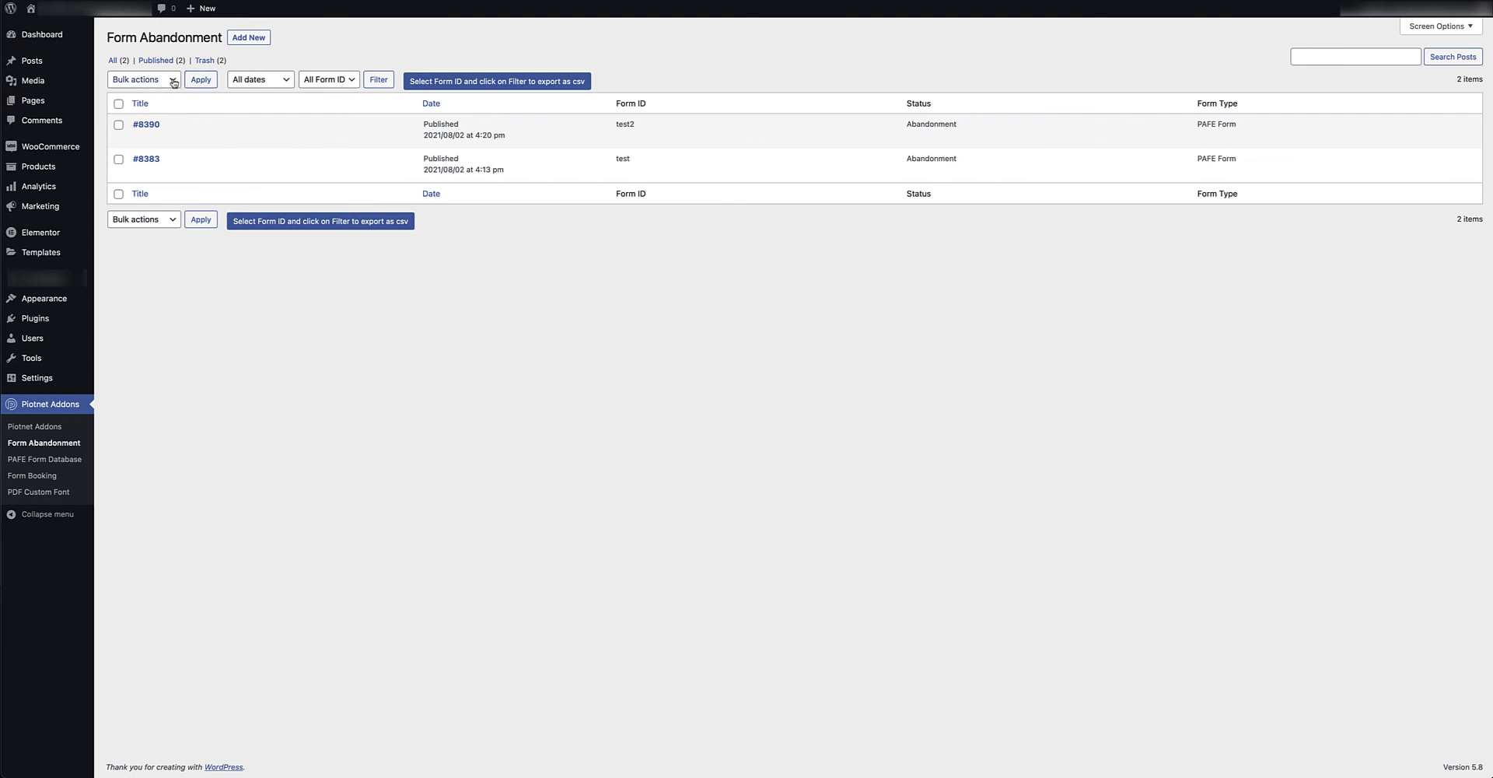
Check the bulk actions list and keep the date filter at all dates.
left_click(146, 80)
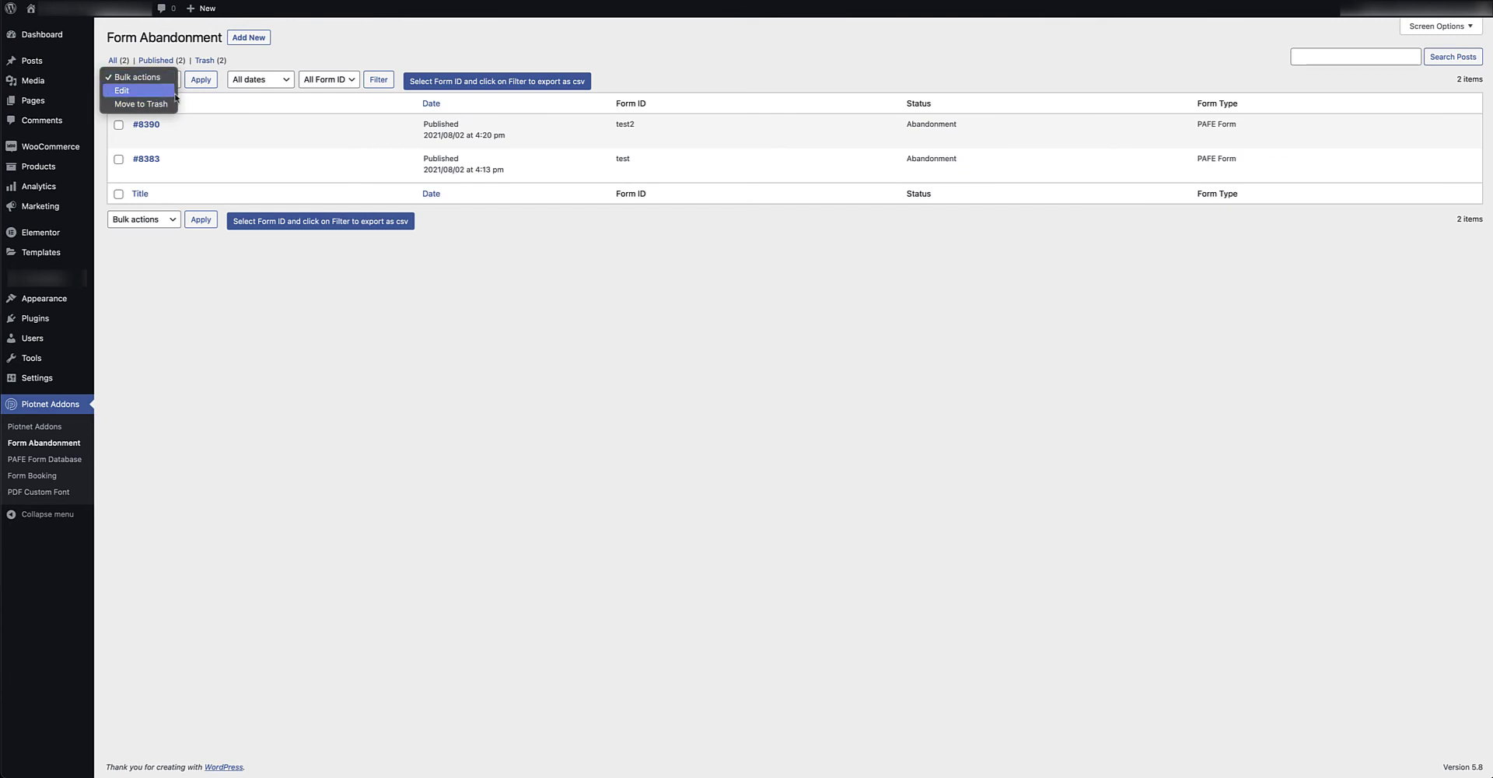
left_click(253, 57)
left_click(268, 80)
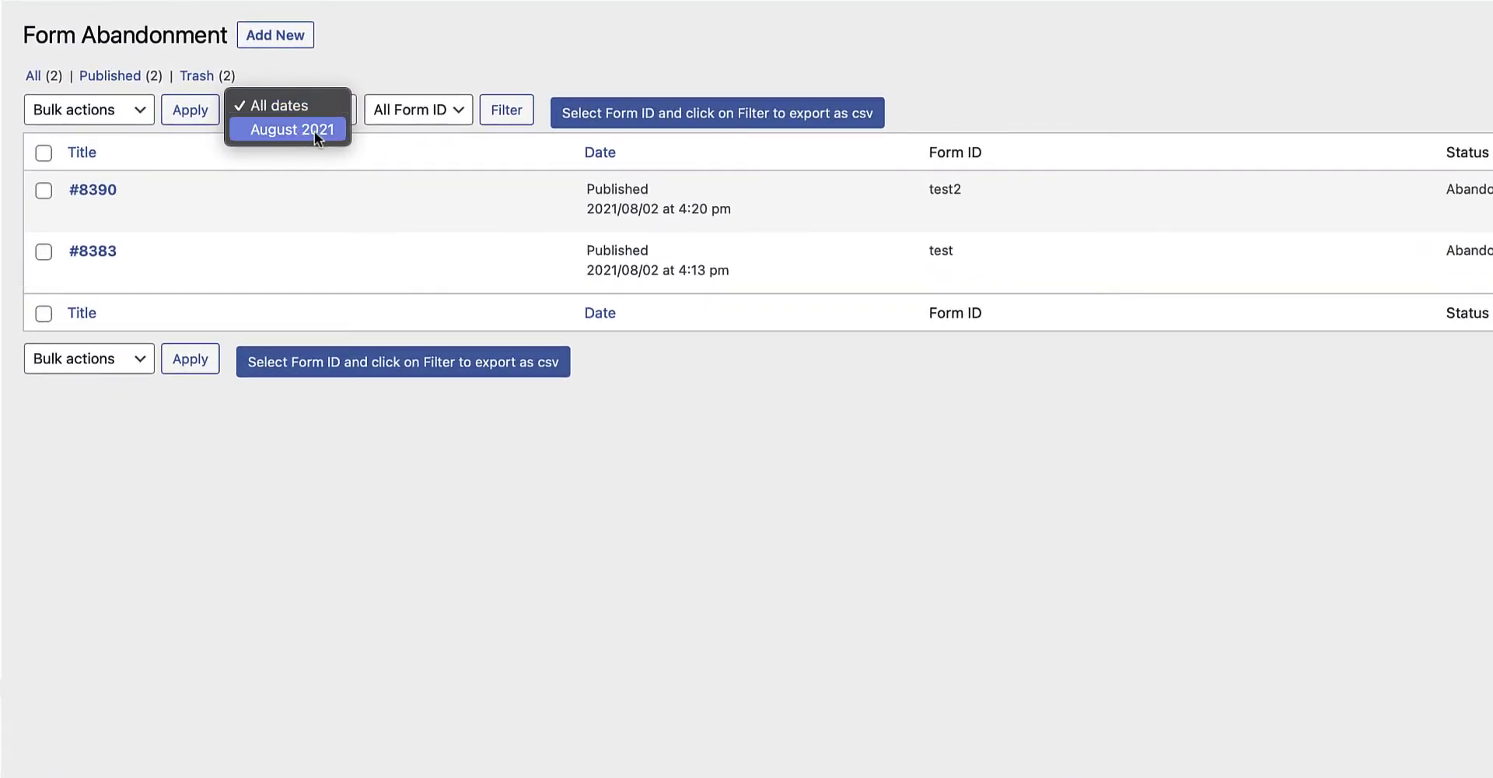
left_click(295, 106)
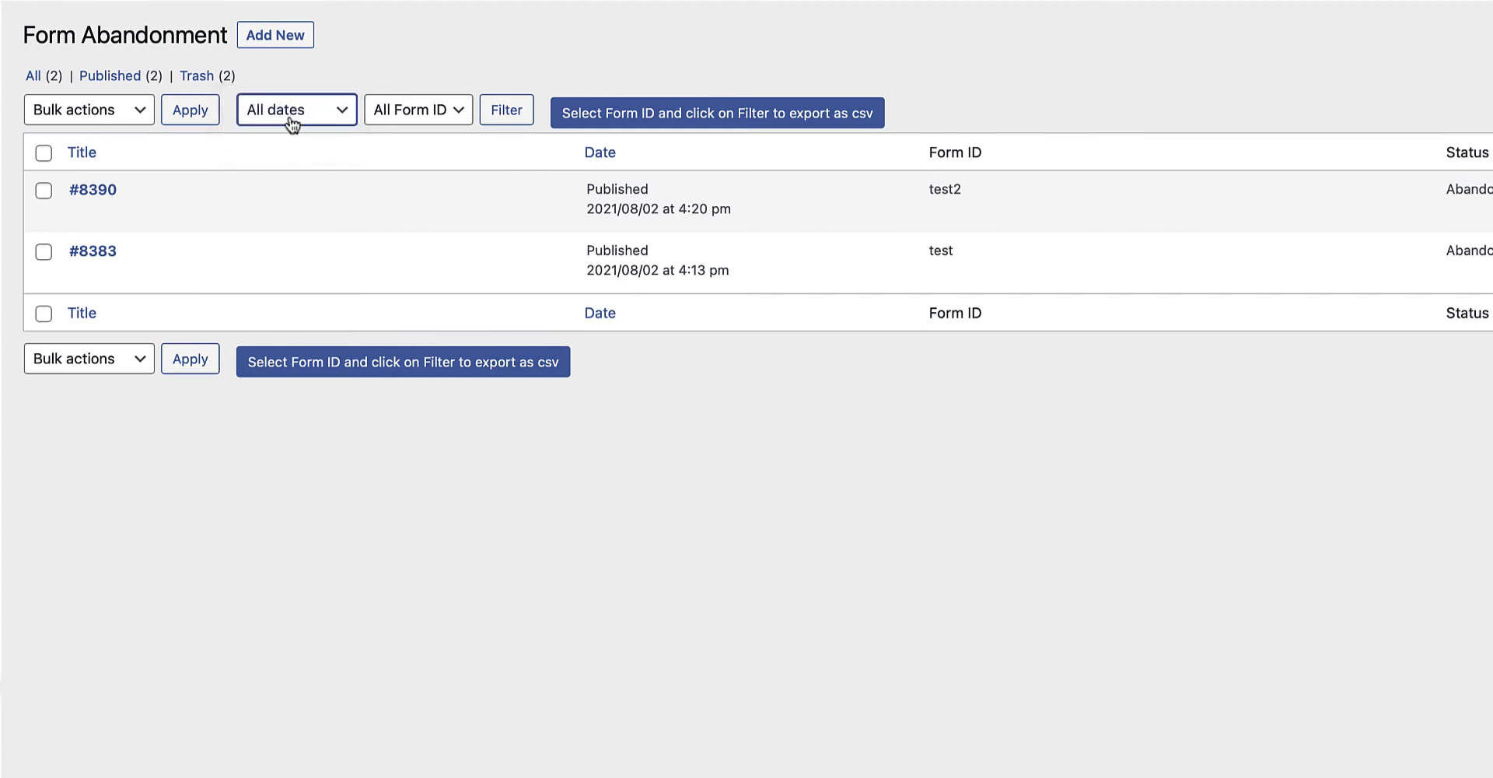
Filter the abandonment list to form ID test2.
left_click(454, 111)
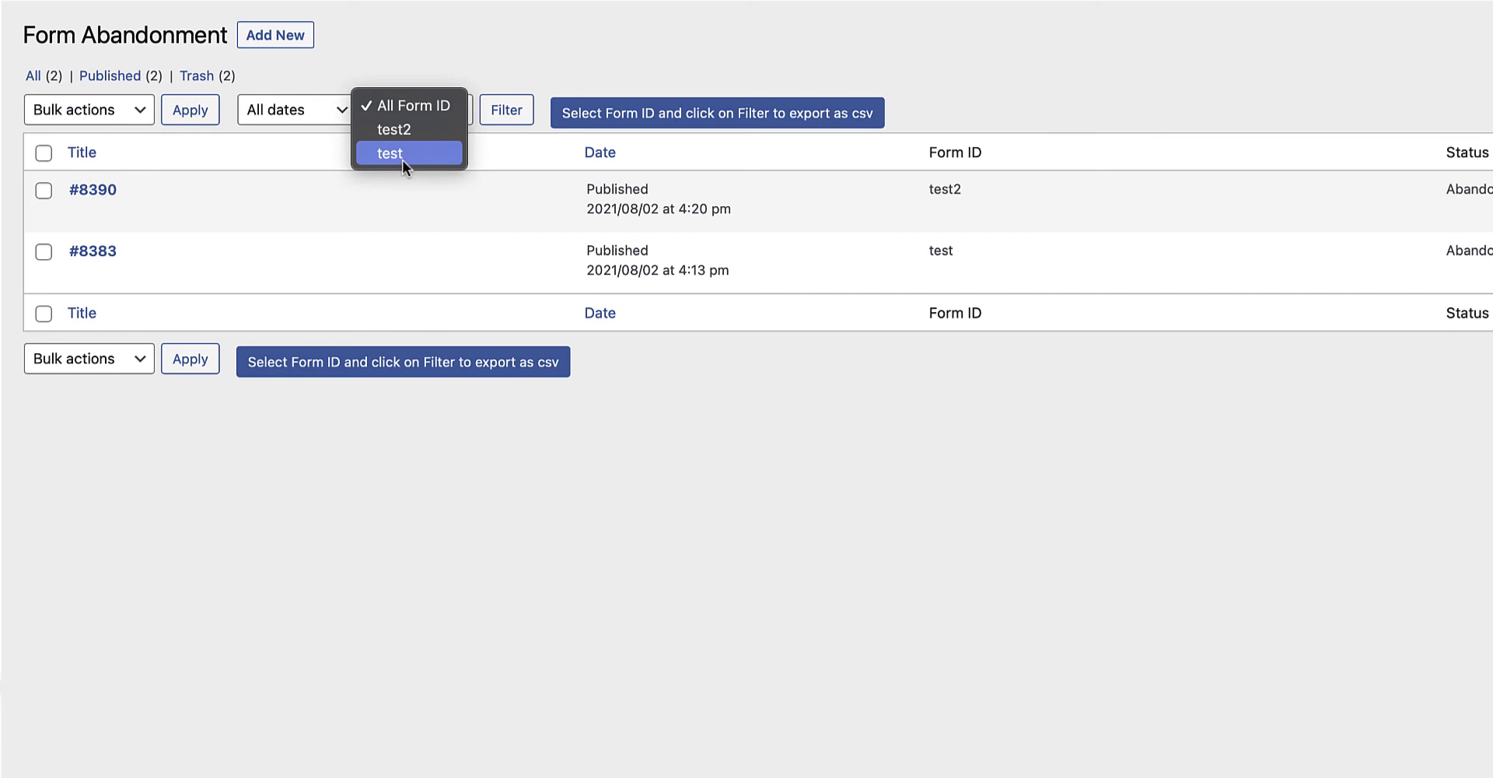
left_click(456, 53)
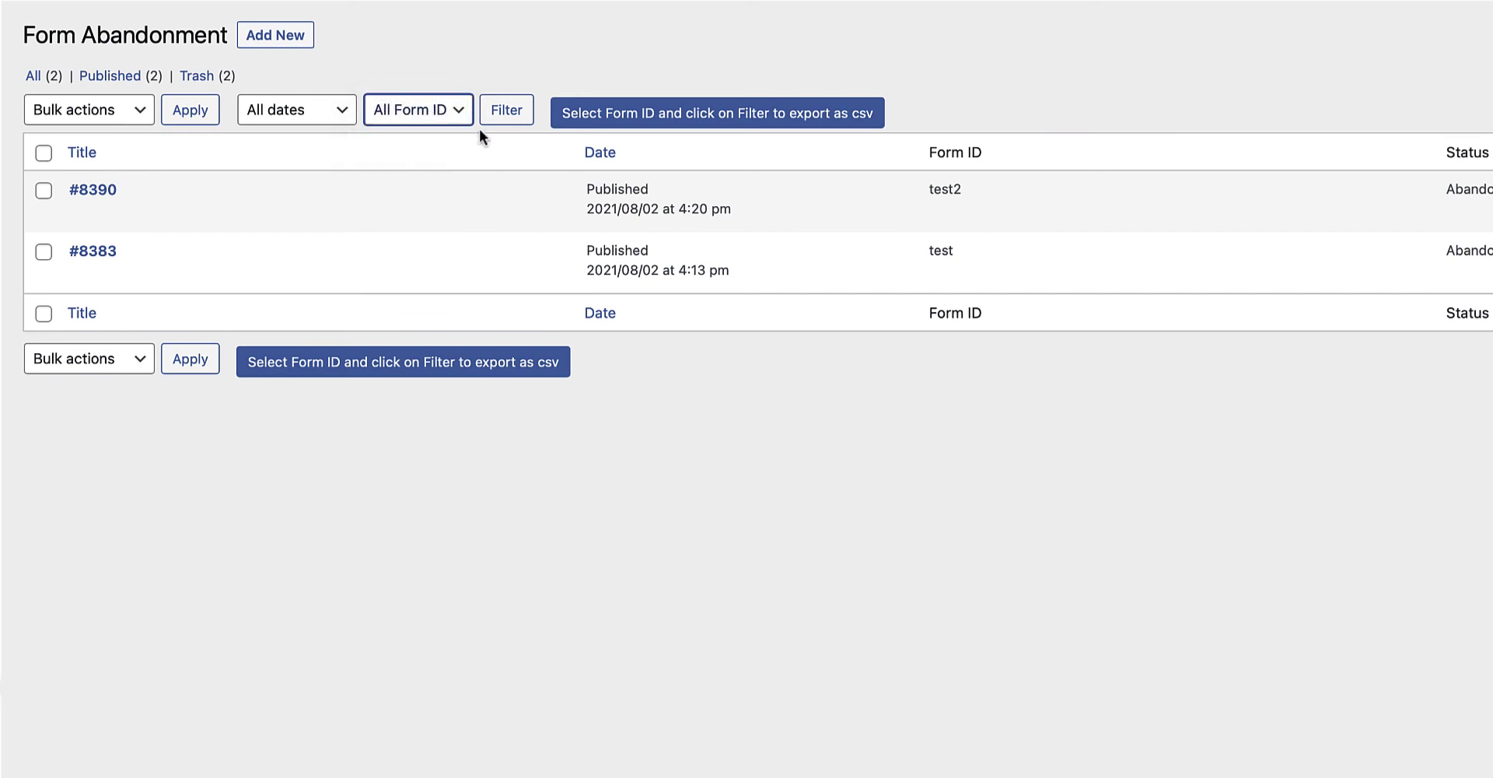
left_click(460, 107)
left_click(409, 129)
left_click(507, 111)
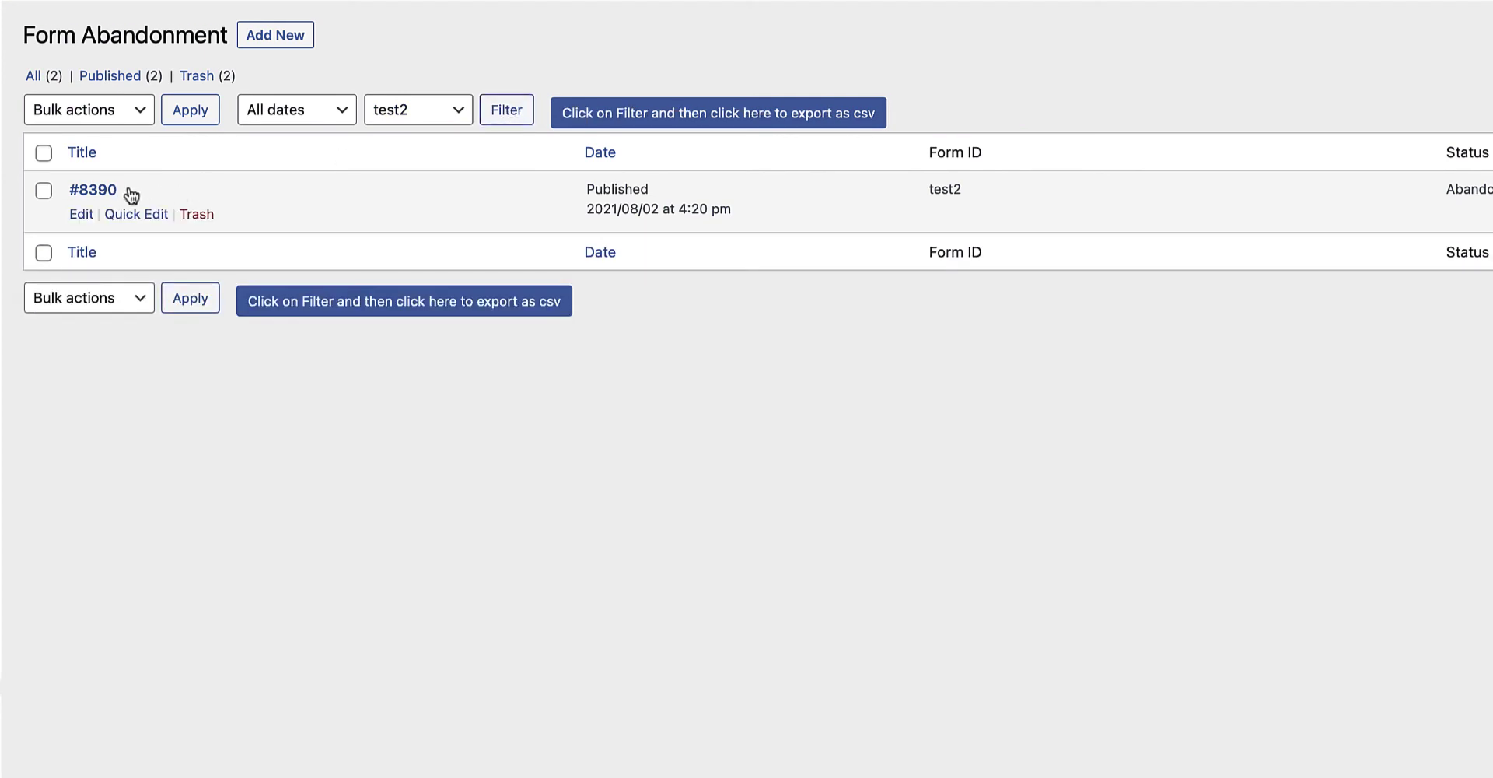
Change the form ID filter to test and apply it.
left_click(459, 115)
left_click(423, 130)
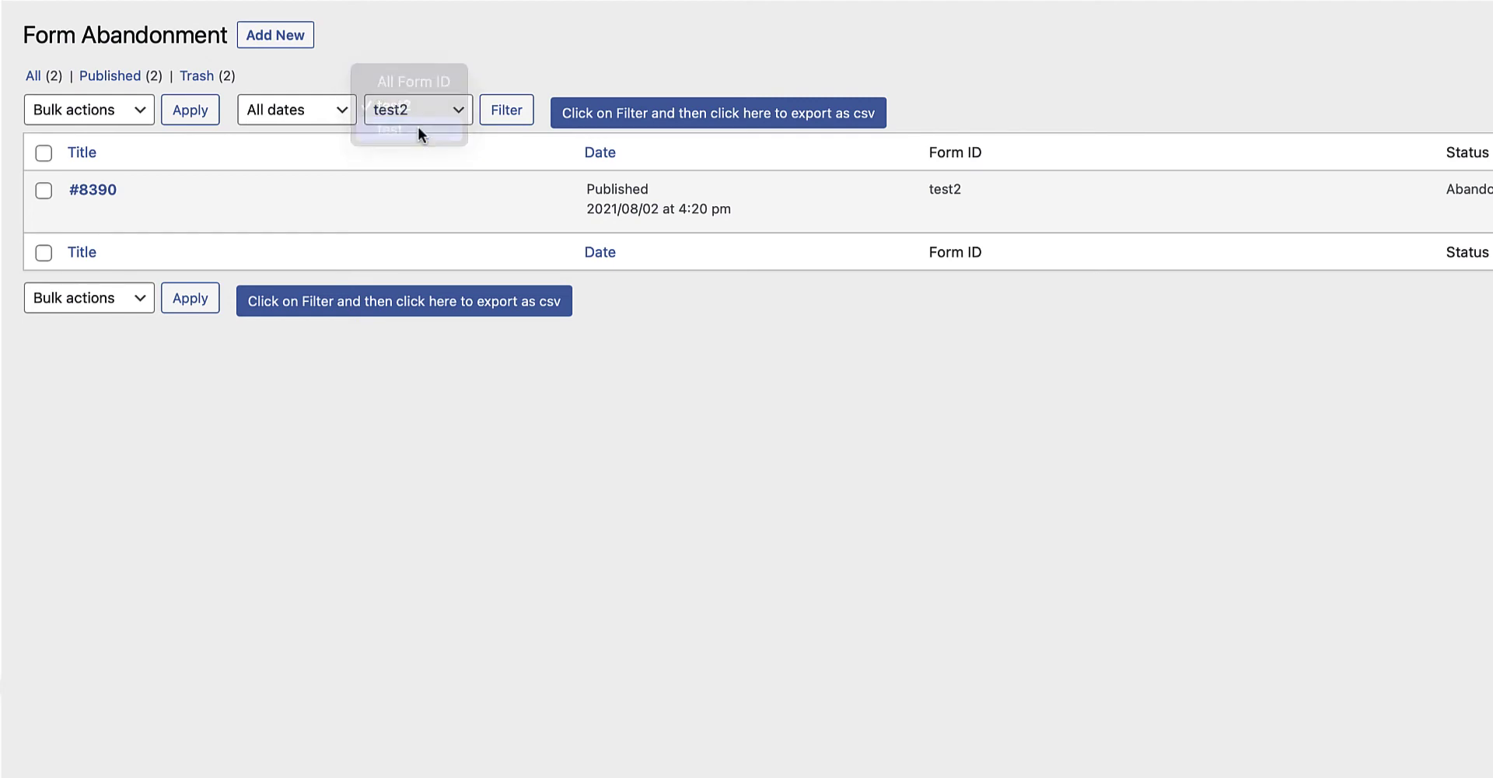
left_click(519, 114)
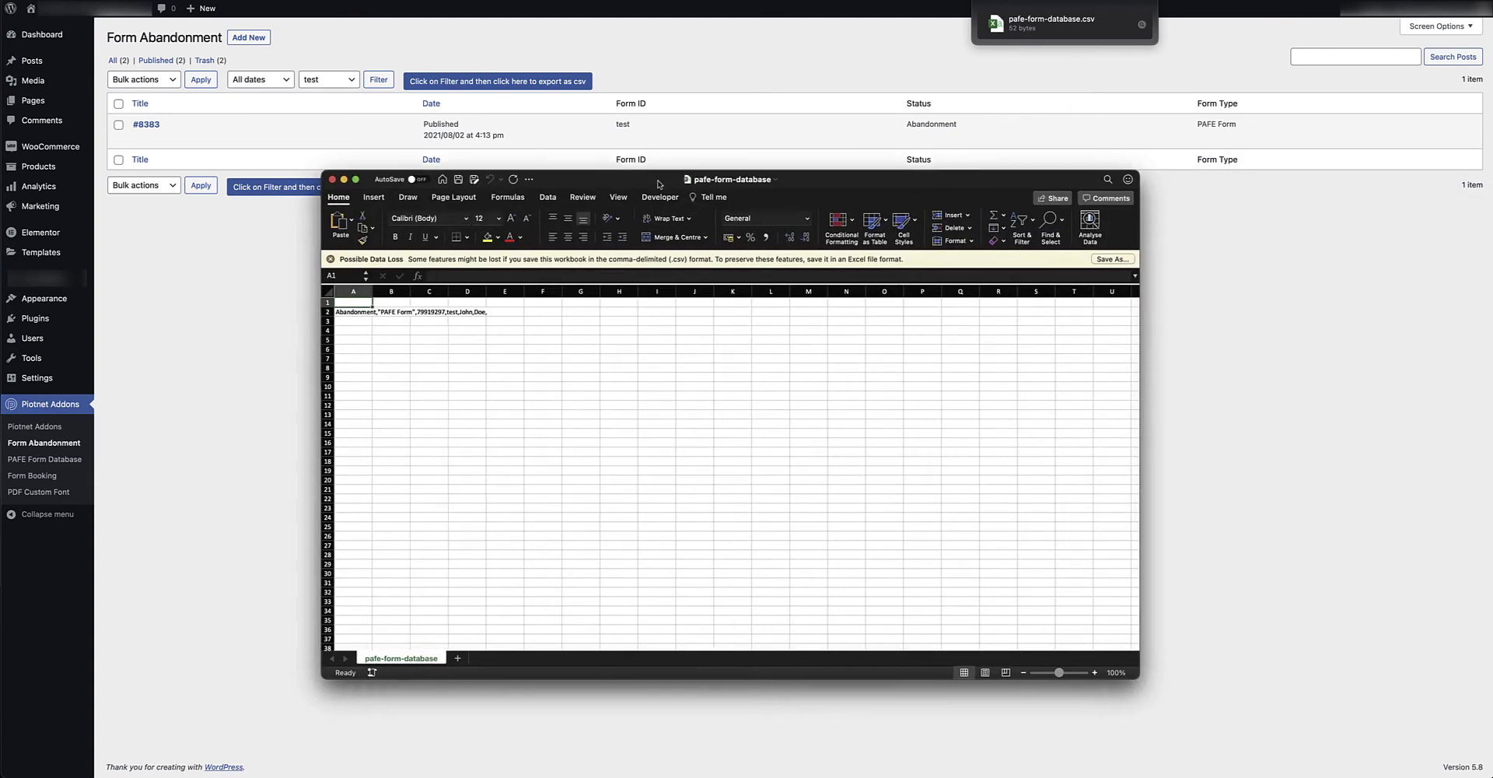
Dismiss the Possible Data Loss bar and autofit column A in pafe-form-database.csv.
left_click(333, 257)
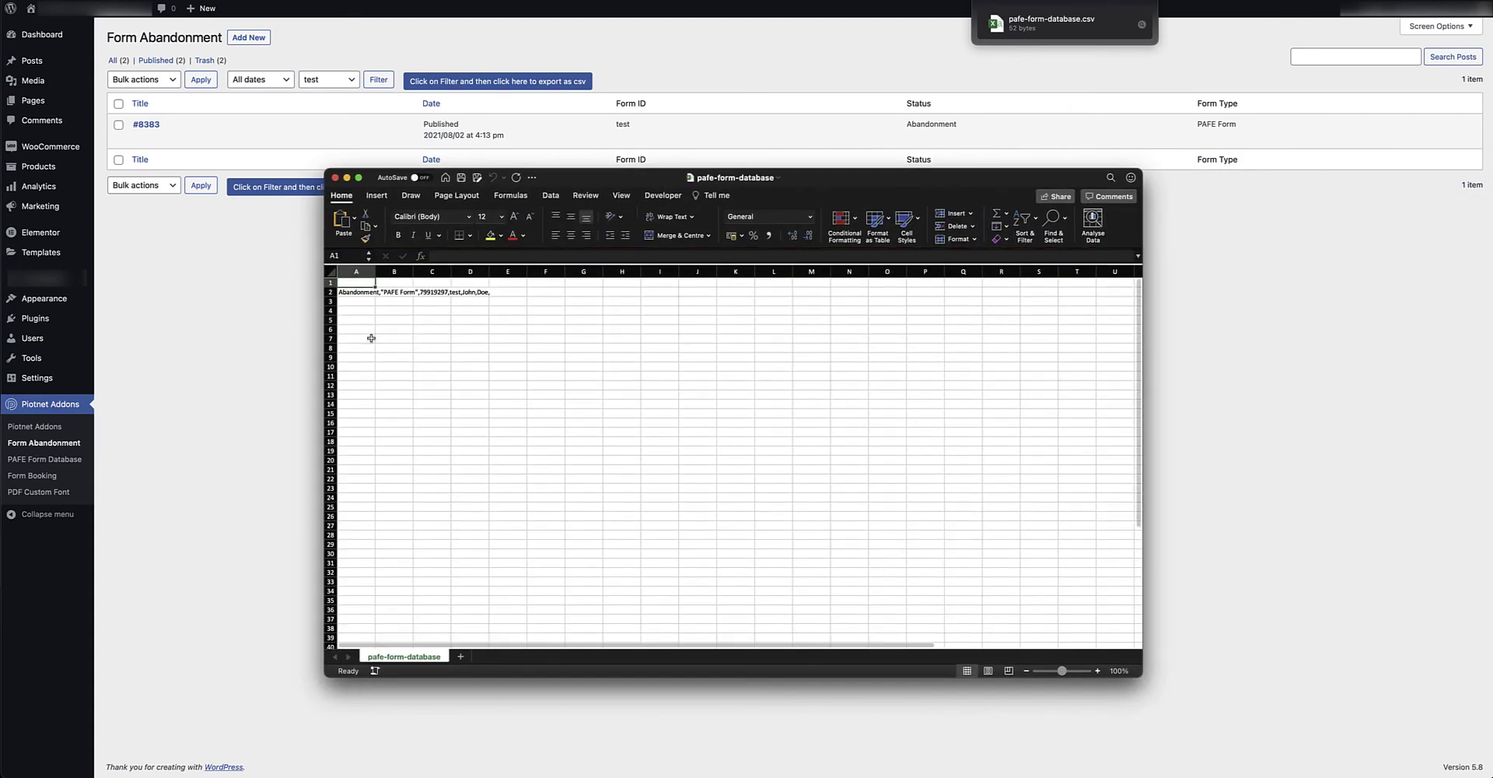
double_click(373, 266)
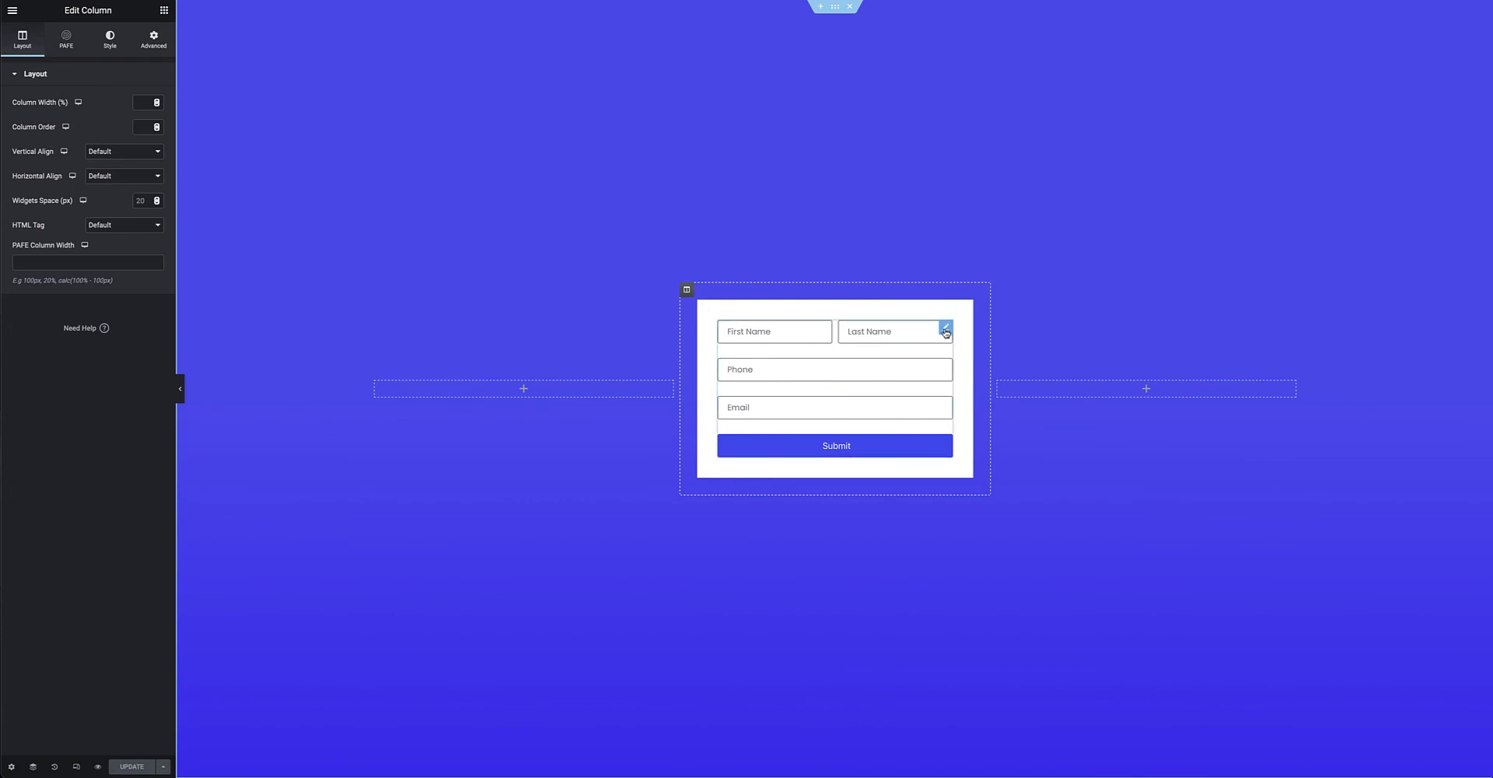
Enable PAFE Form Abandonment on the New Form widget and update the page.
left_click(945, 330)
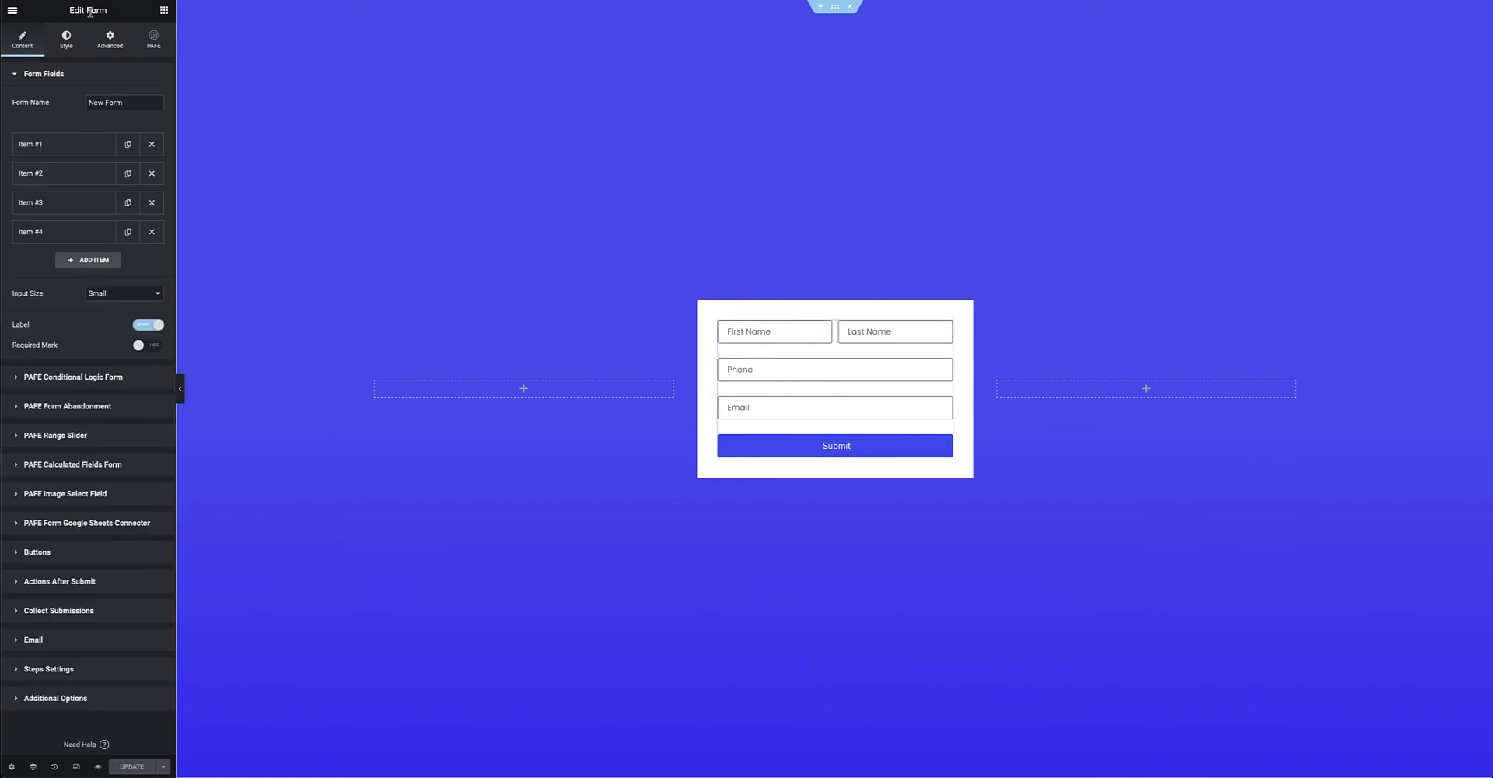
left_click(99, 415)
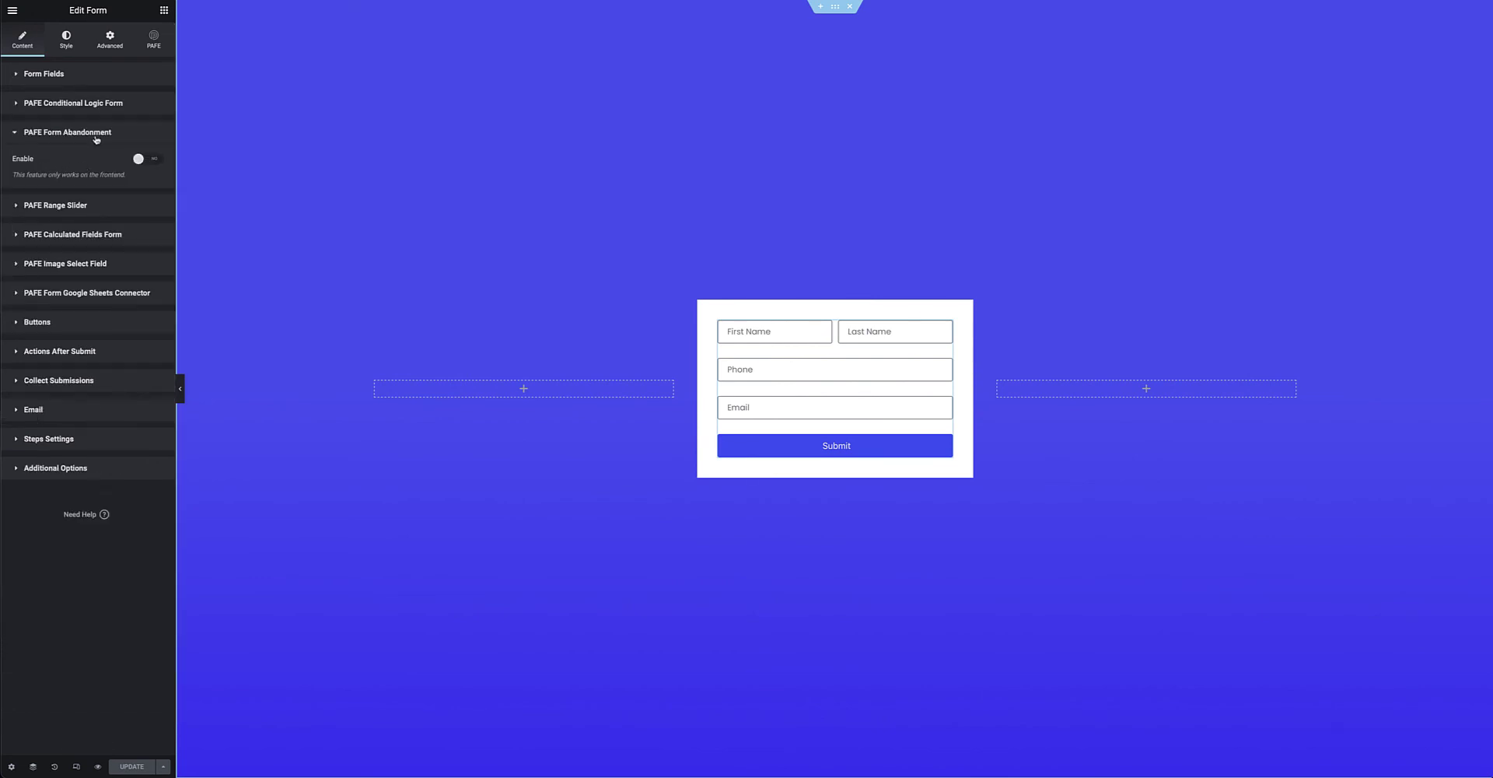
left_click(57, 78)
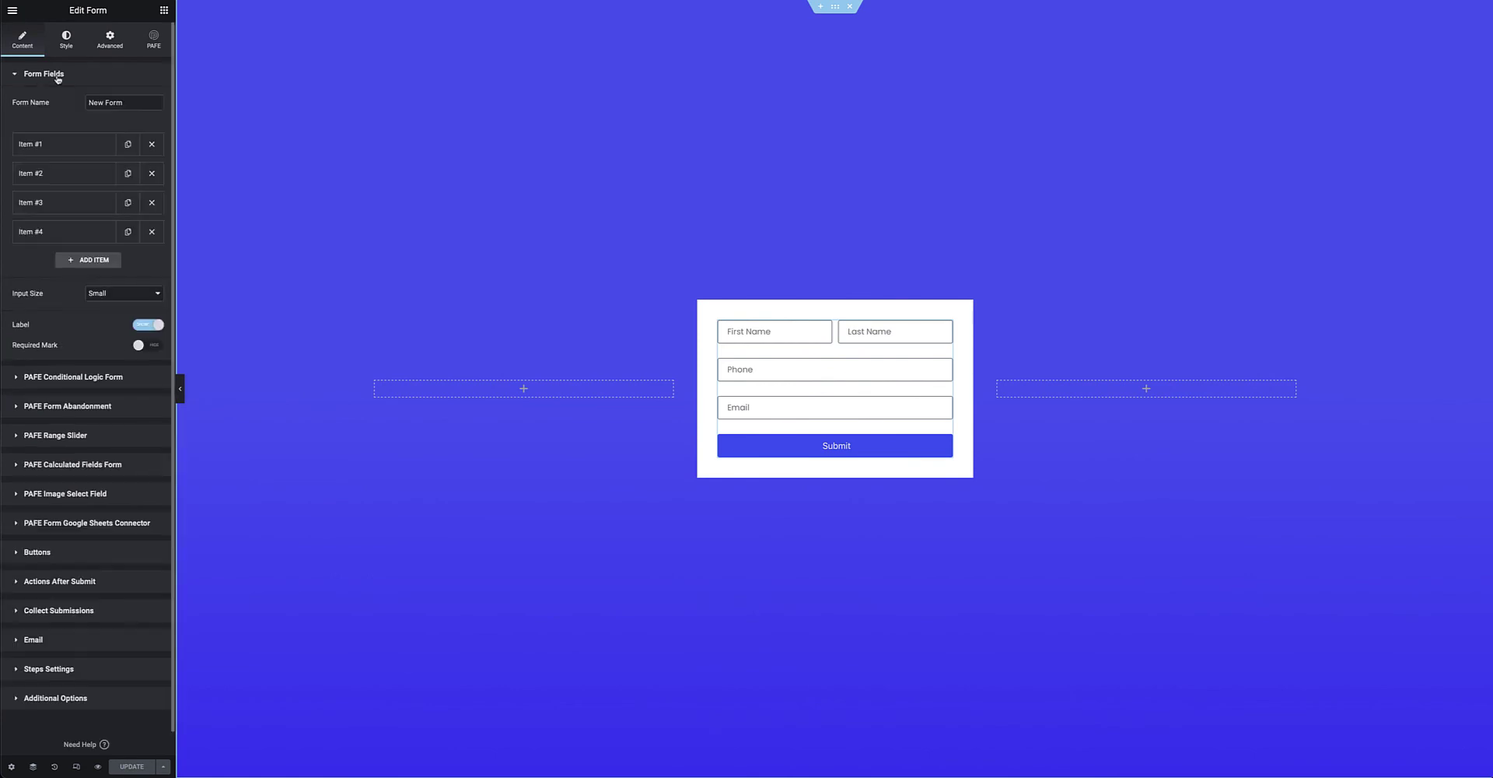
left_click_drag(127, 104, 69, 105)
left_click(77, 406)
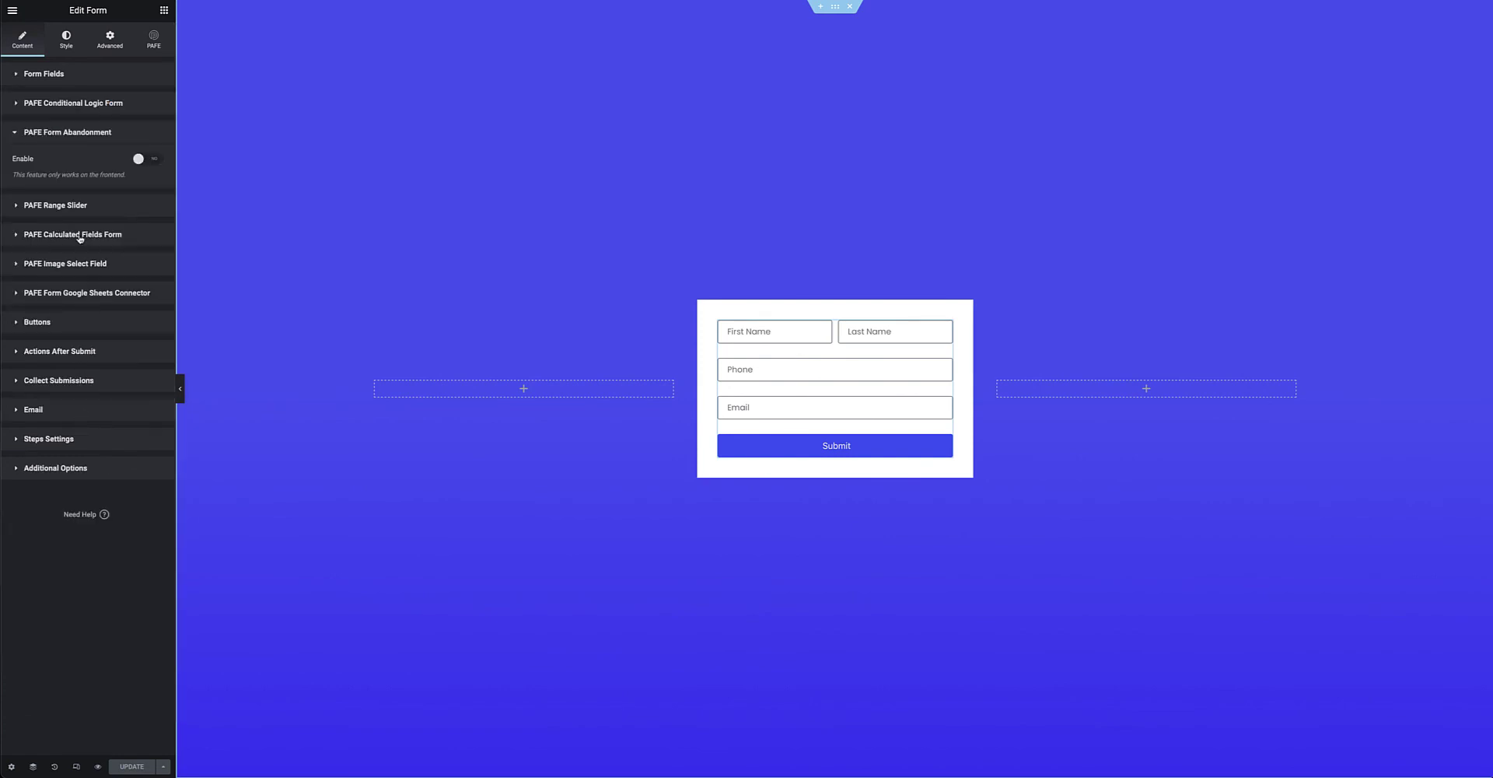
left_click(152, 160)
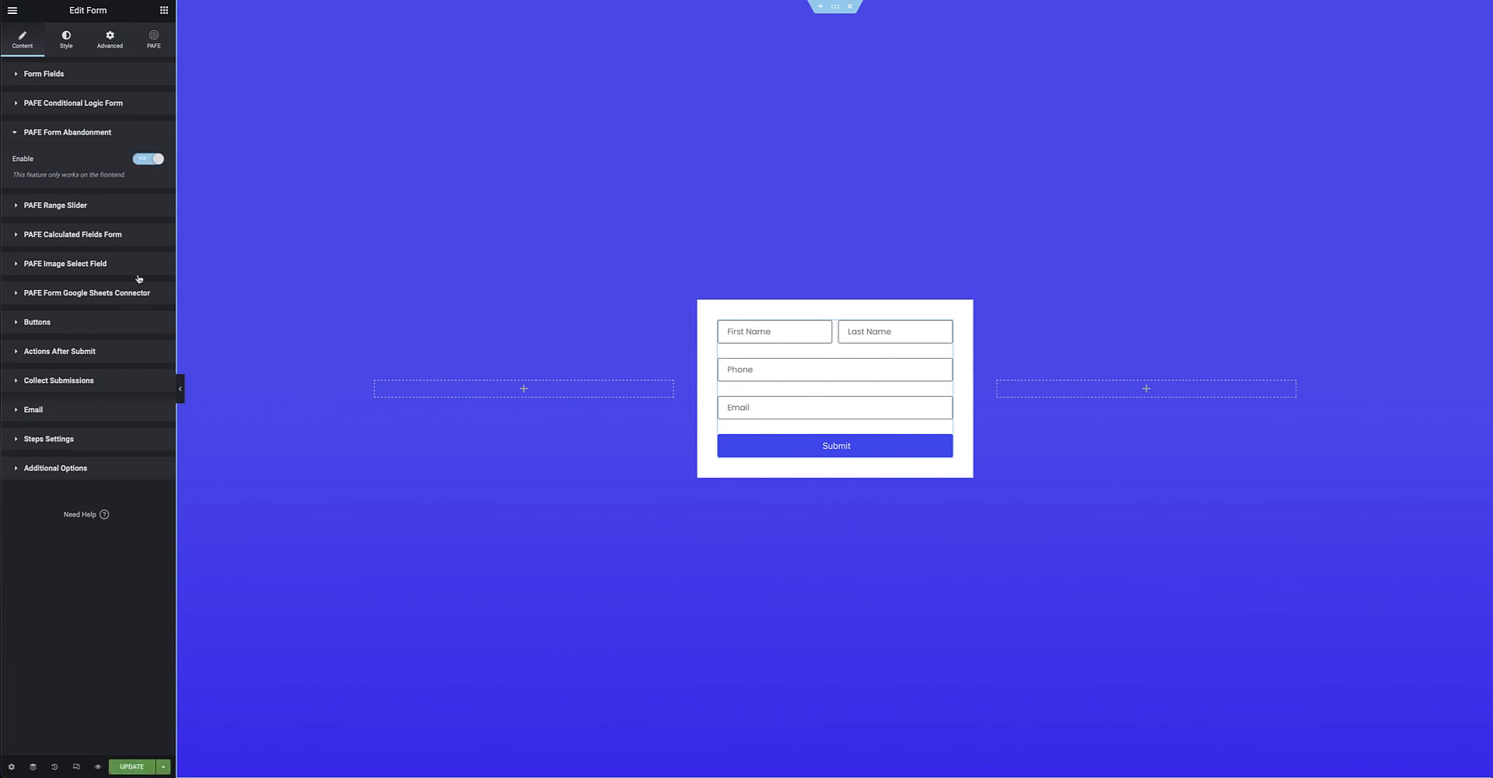
left_click(132, 766)
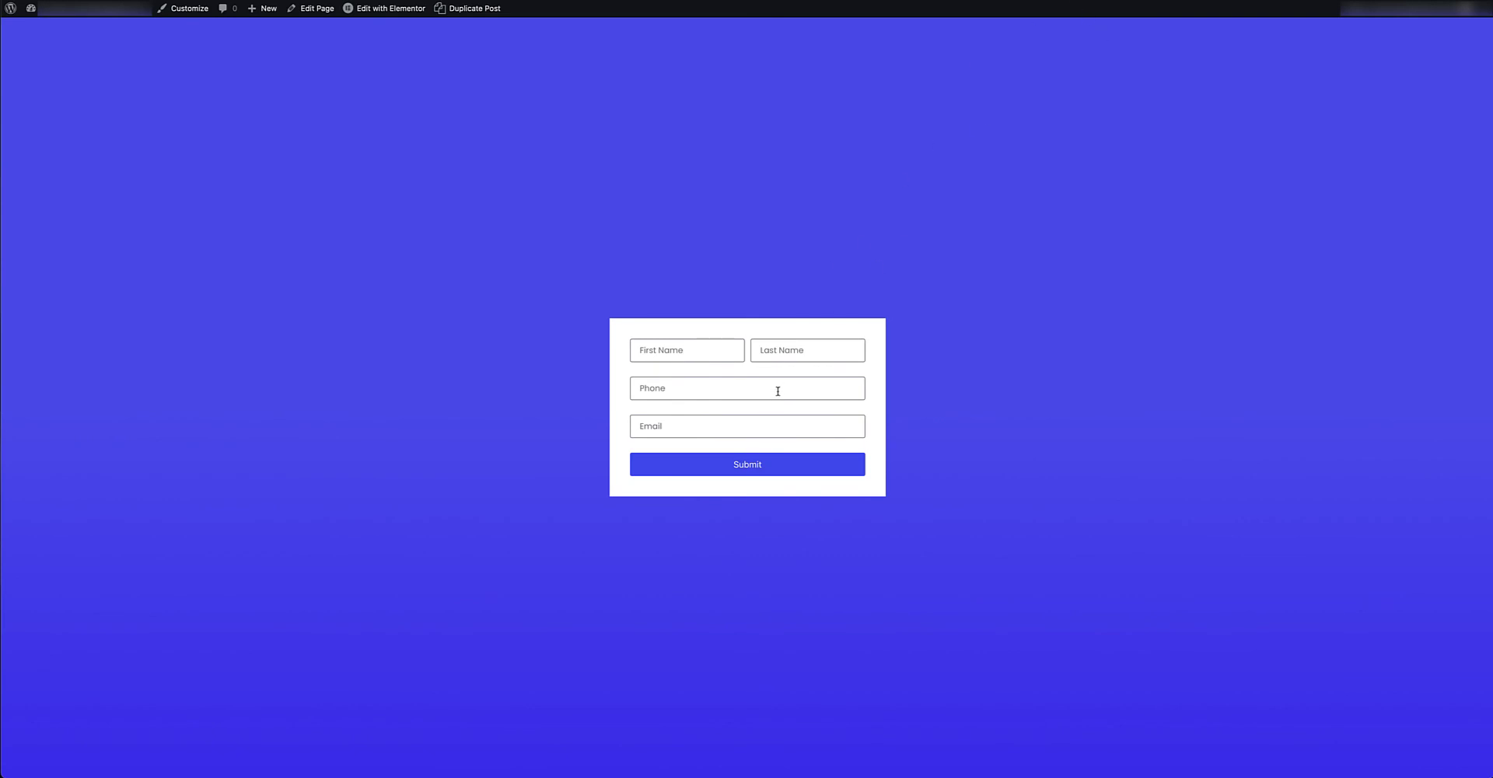
Type a sample first and last name, leaving Phone and Email blank.
left_click(653, 349)
type("Mike")
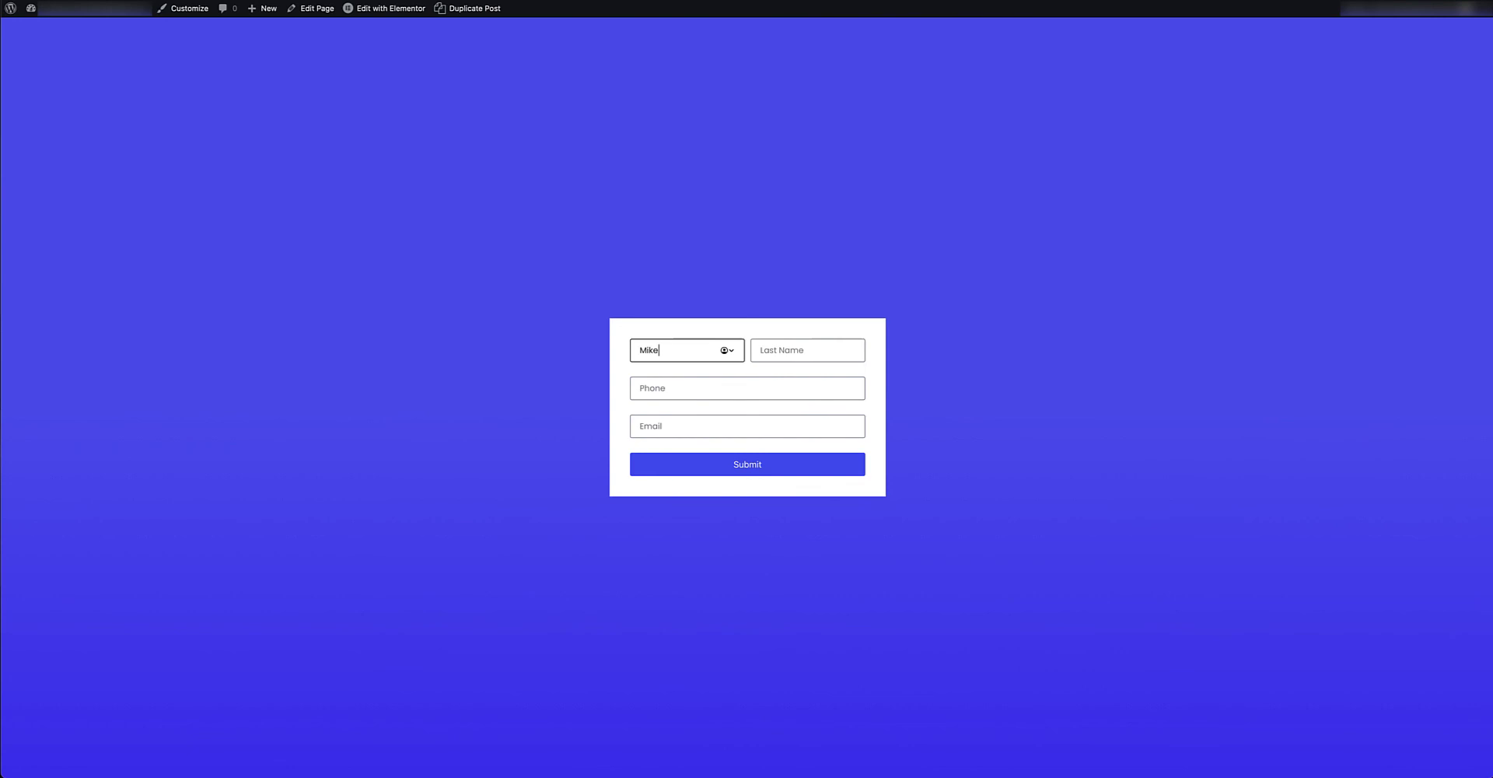
left_click(778, 350)
type("Tyson")
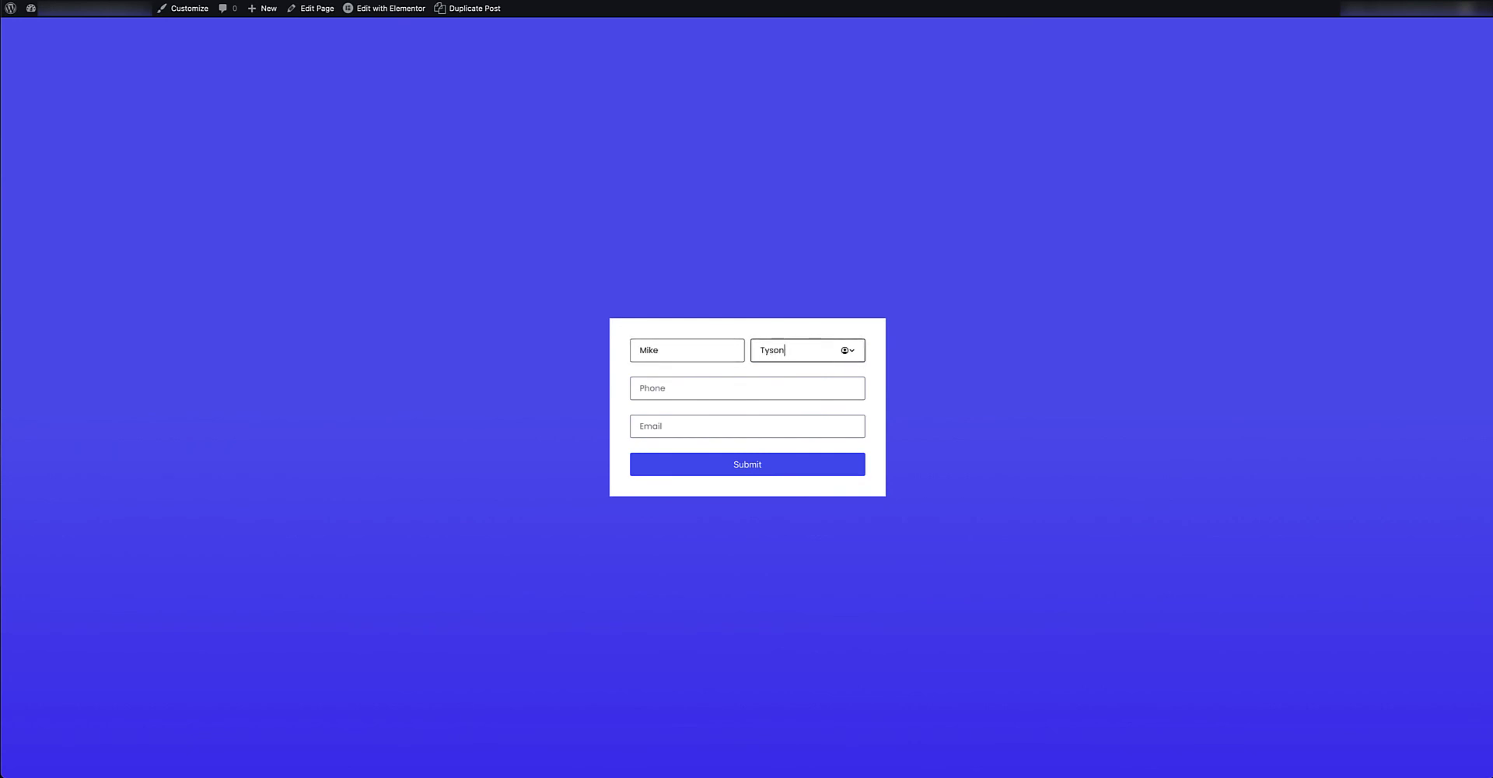
left_click(669, 388)
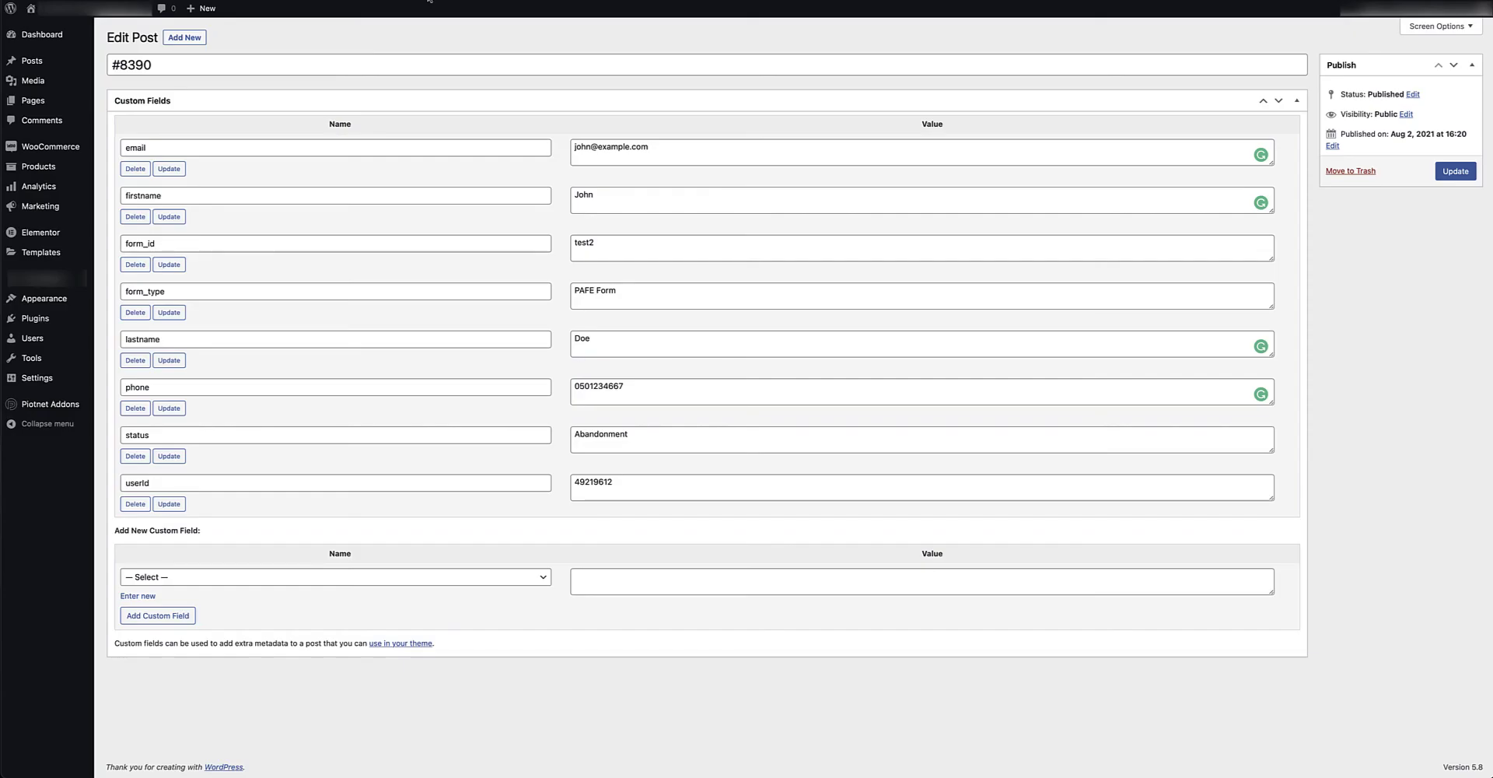
Open entry #8397 from Form Abandonment and inspect its captured last and first name values.
mouse_move(84, 249)
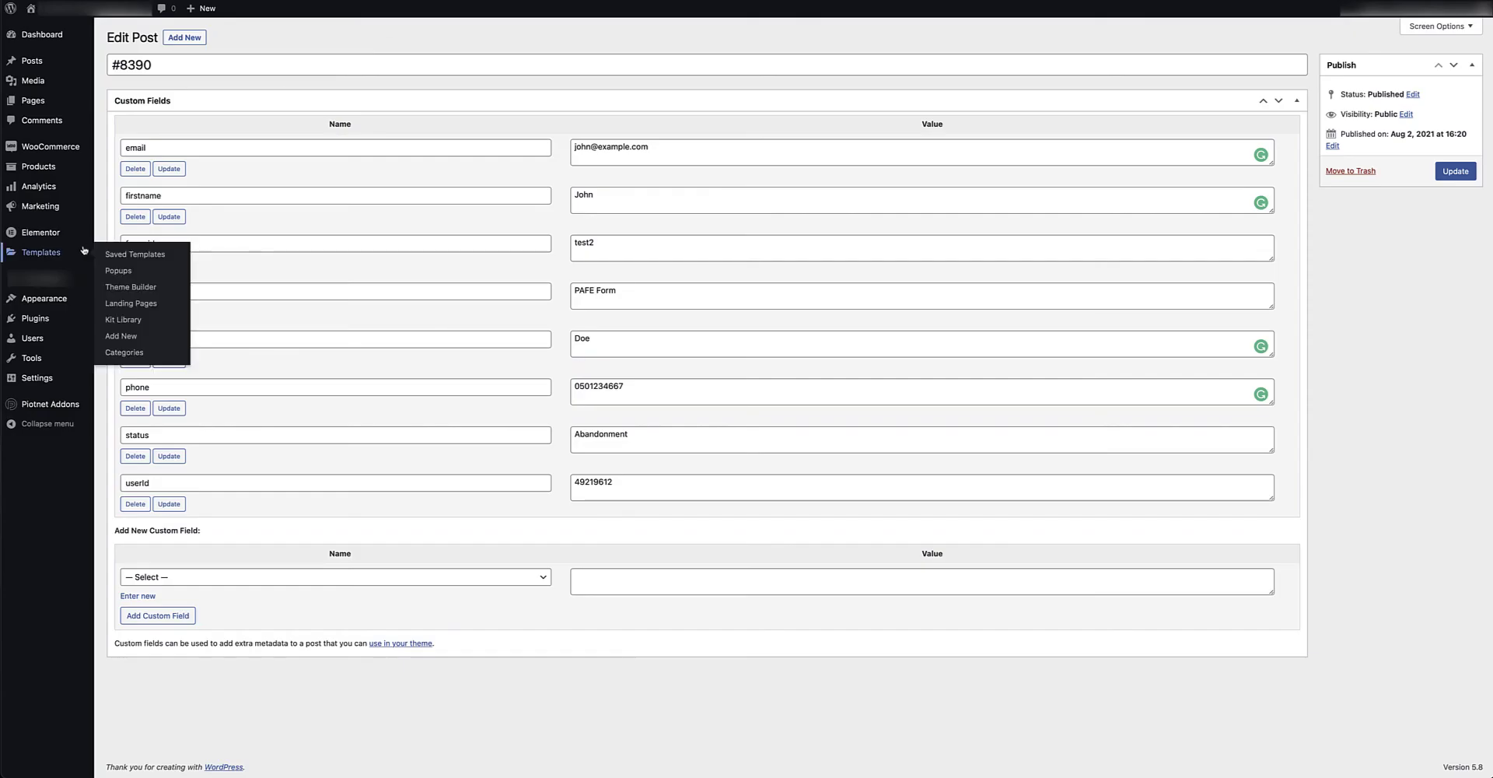
mouse_move(60, 406)
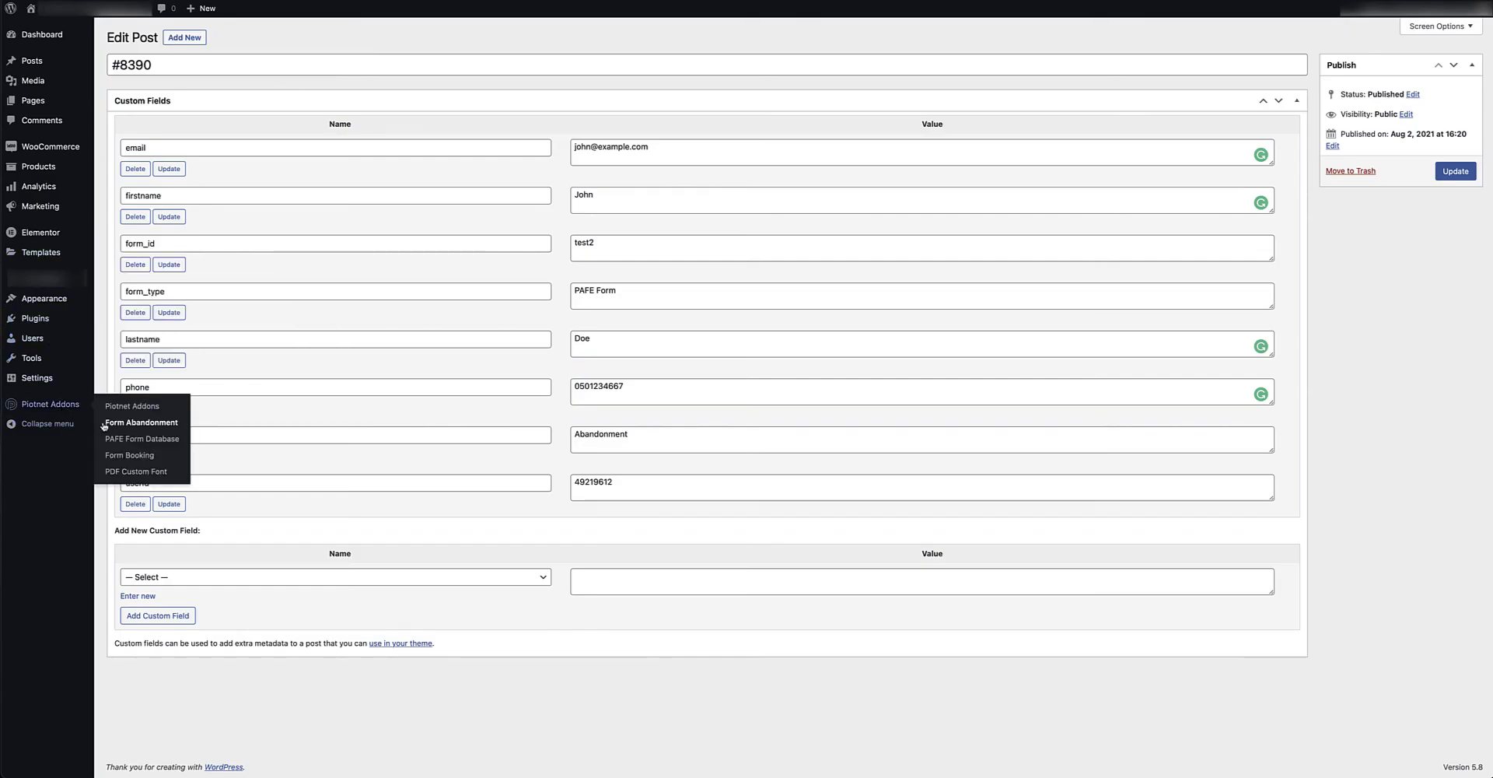
left_click(142, 424)
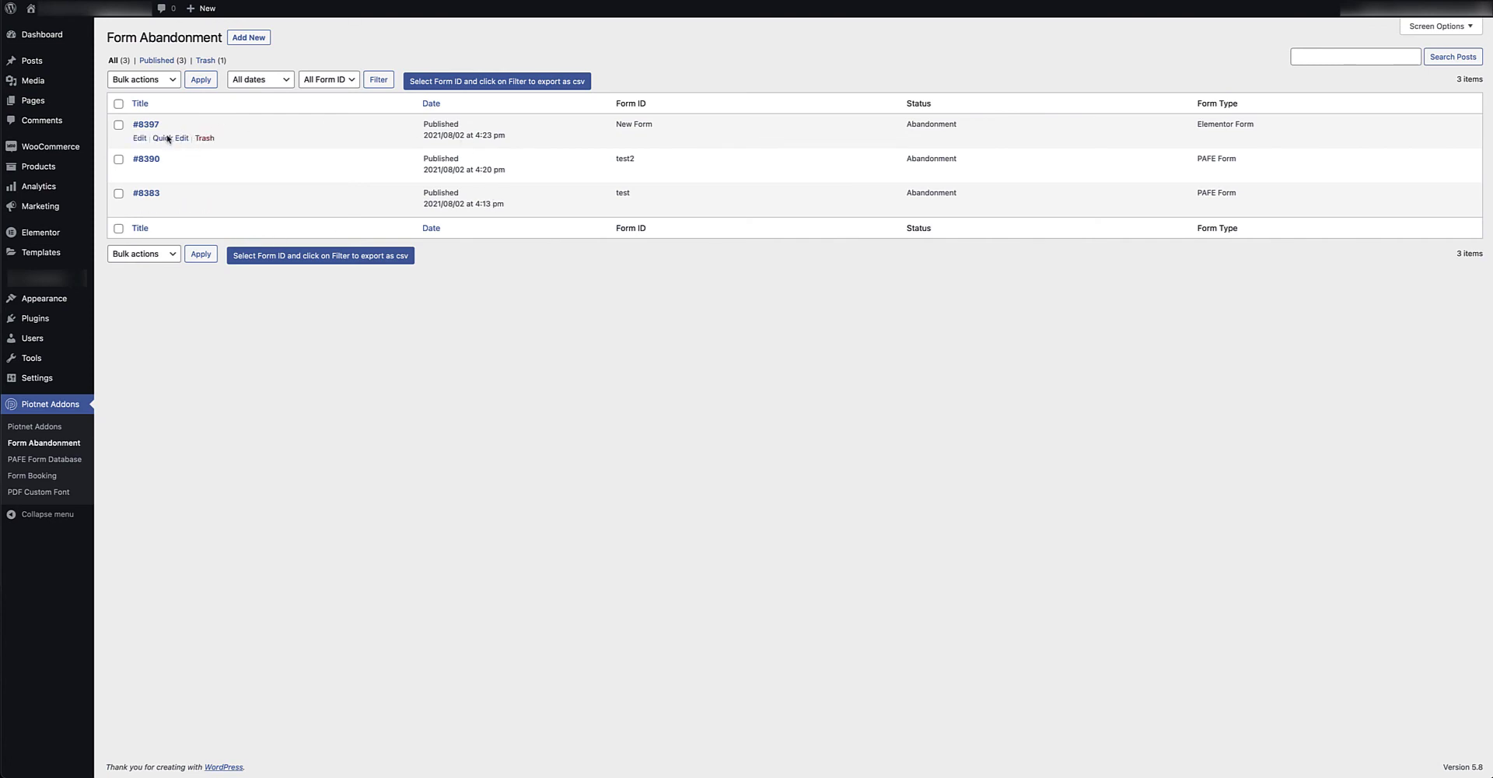
left_click_drag(653, 127, 617, 127)
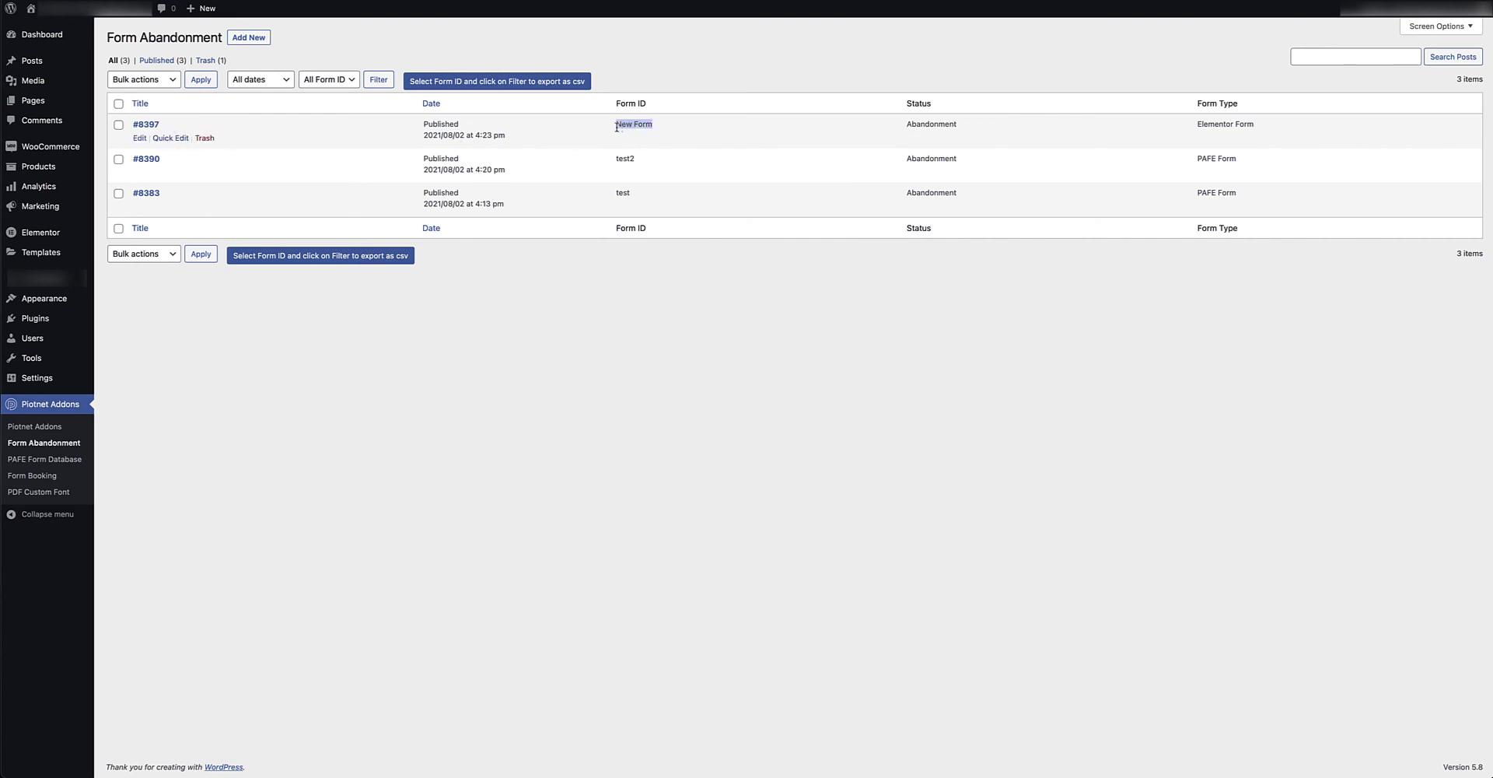
left_click(147, 126)
double_click(597, 152)
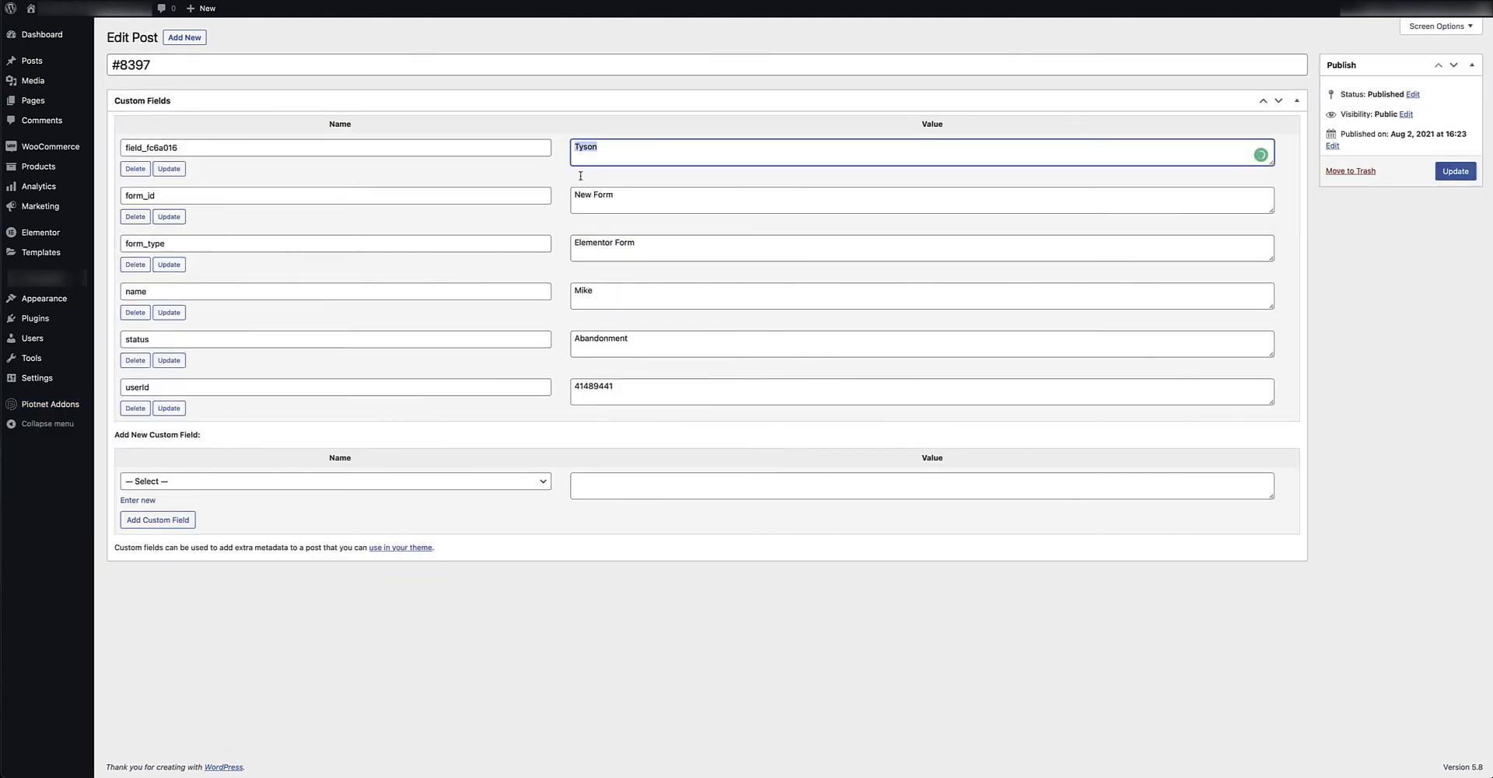
double_click(597, 292)
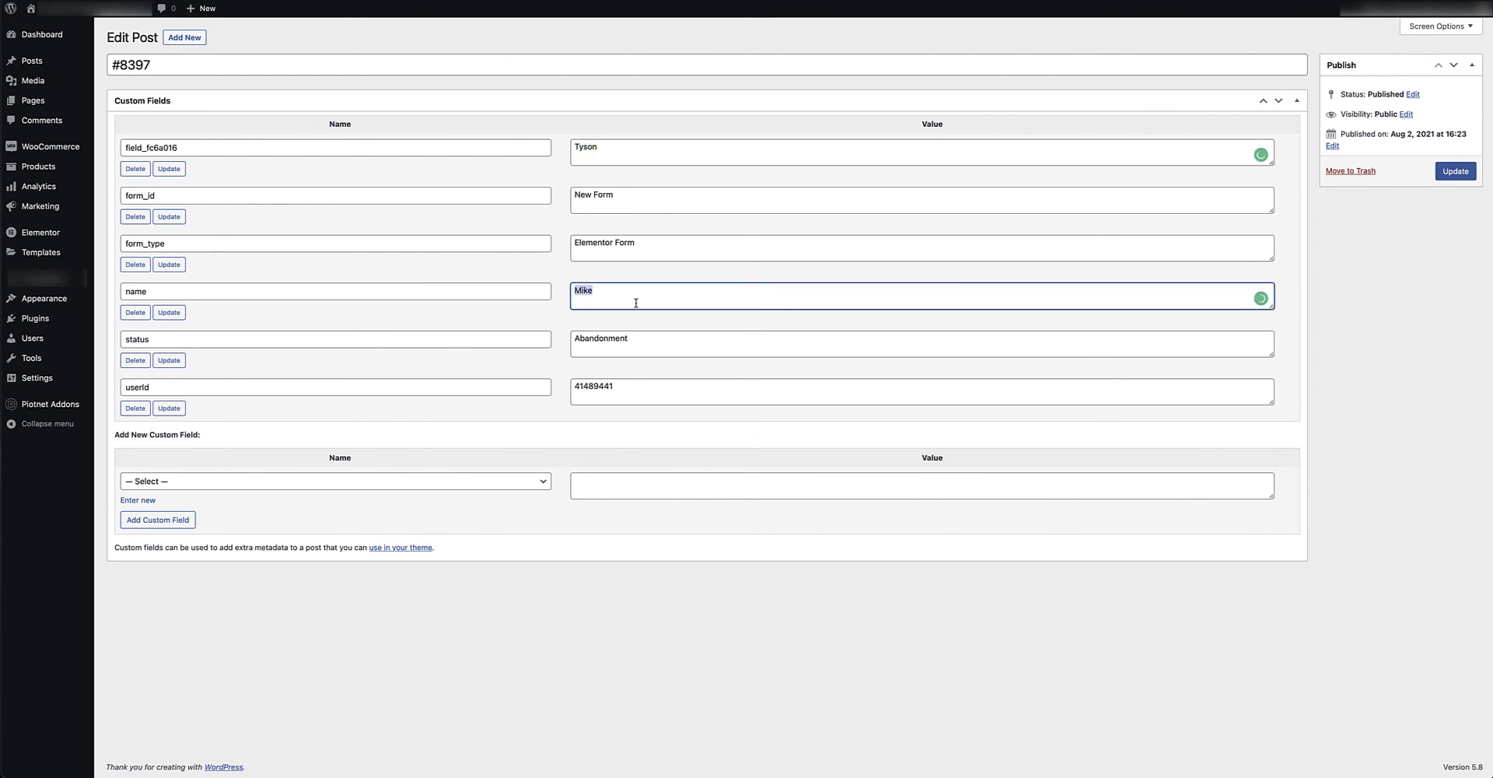